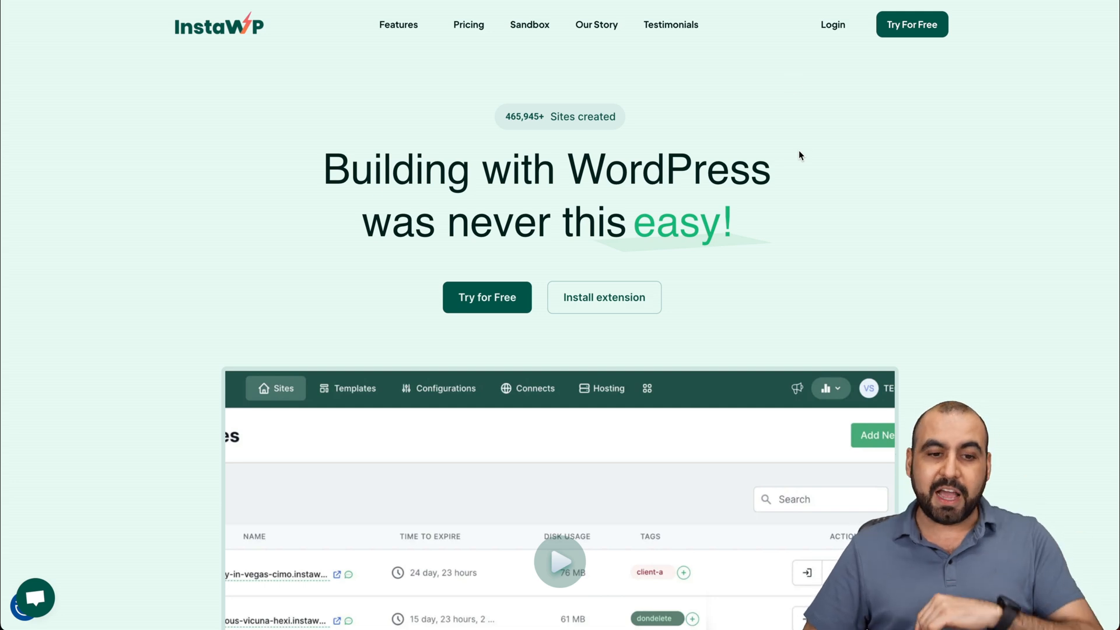
- Show InstaWP's Pricing page with the Free, Personal, Professional and Agency plan cards
left_click(469, 24)
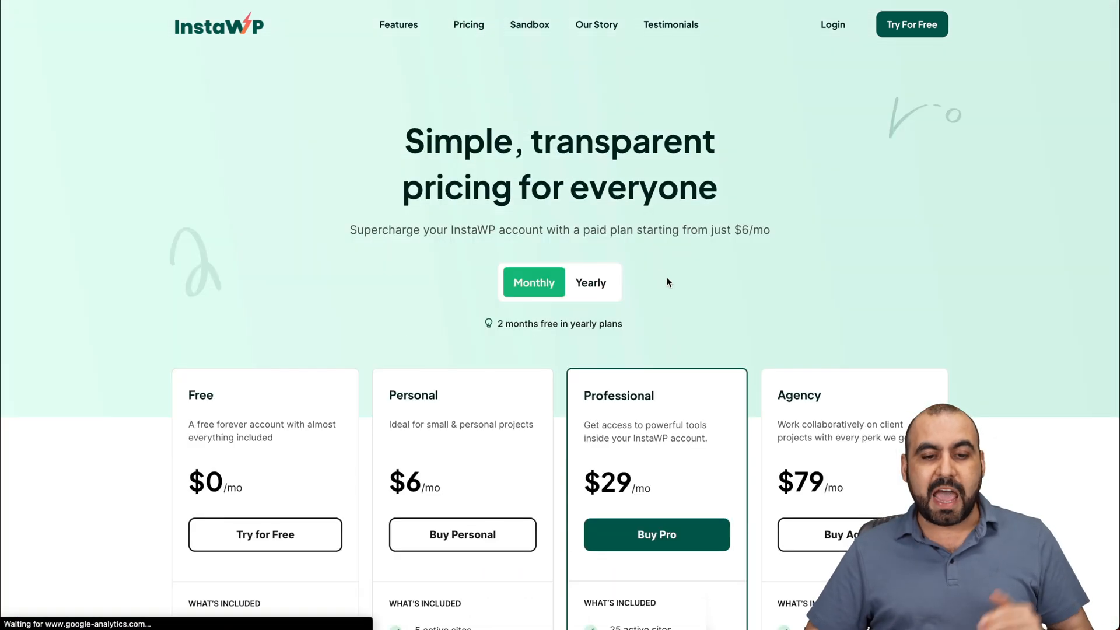
scroll(668, 282, "down", 5)
scroll(667, 283, "down", 2)
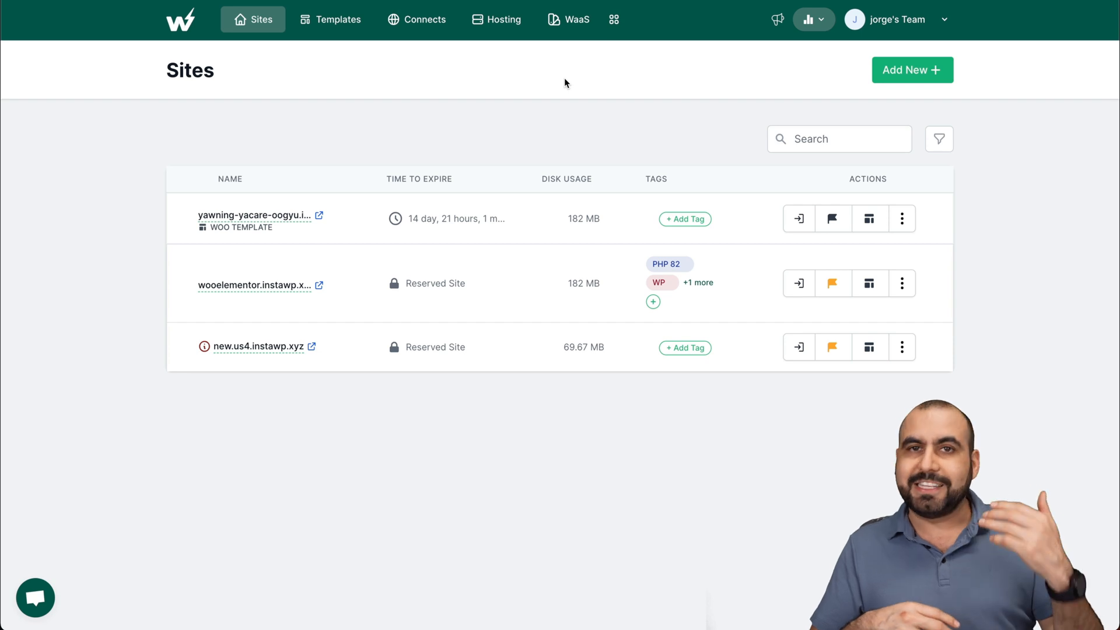
- Start a new site, glance at the store templates, and return to building From Scratch
left_click(899, 79)
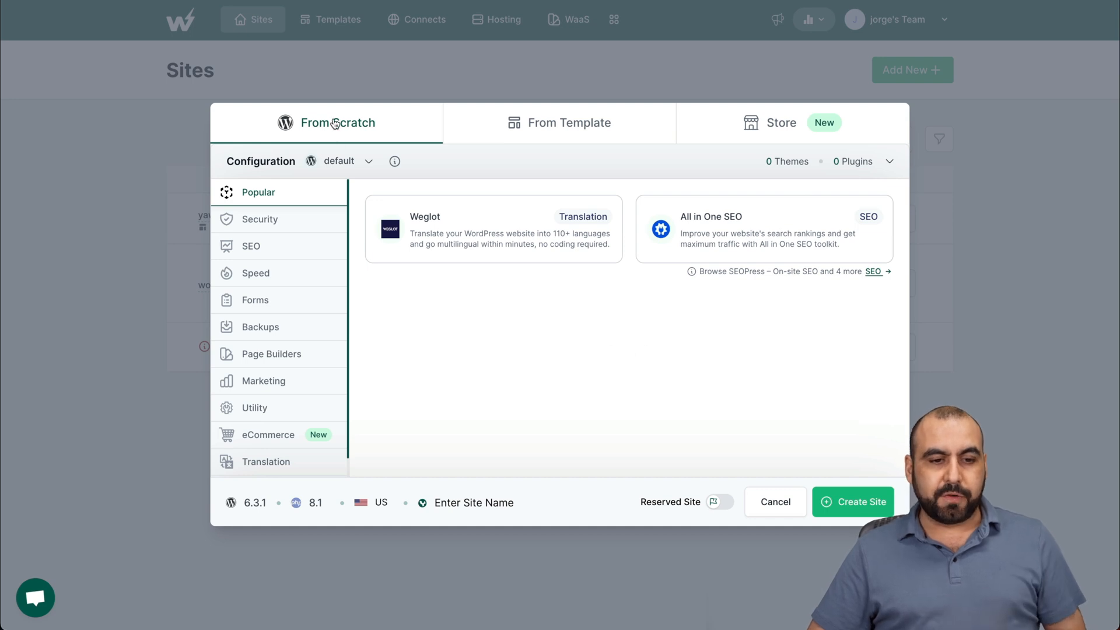
left_click(549, 122)
left_click(788, 121)
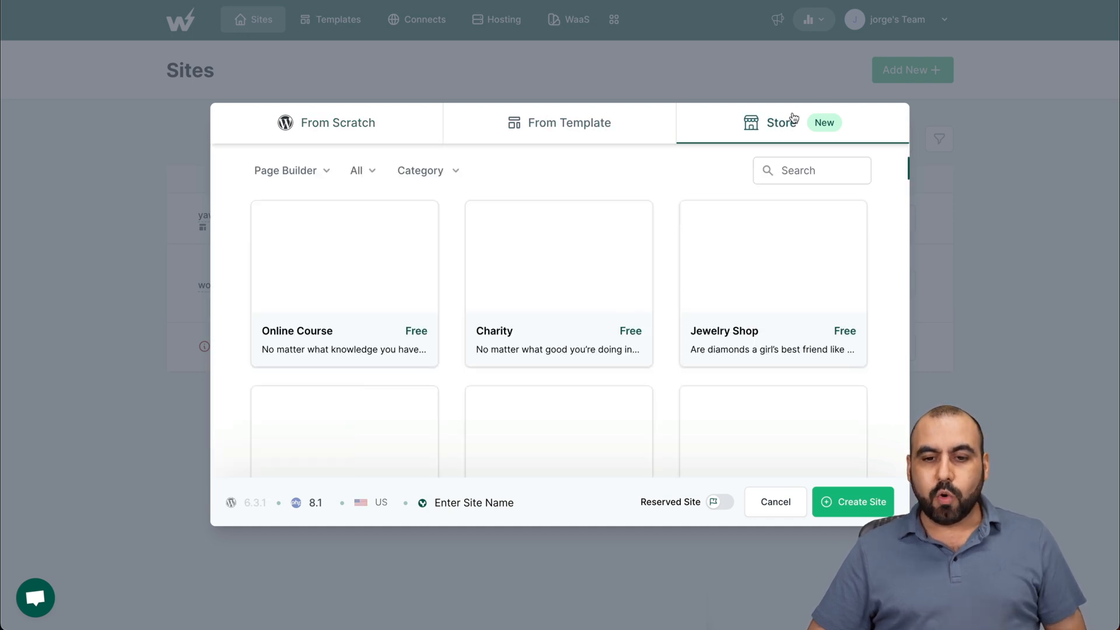
left_click(365, 129)
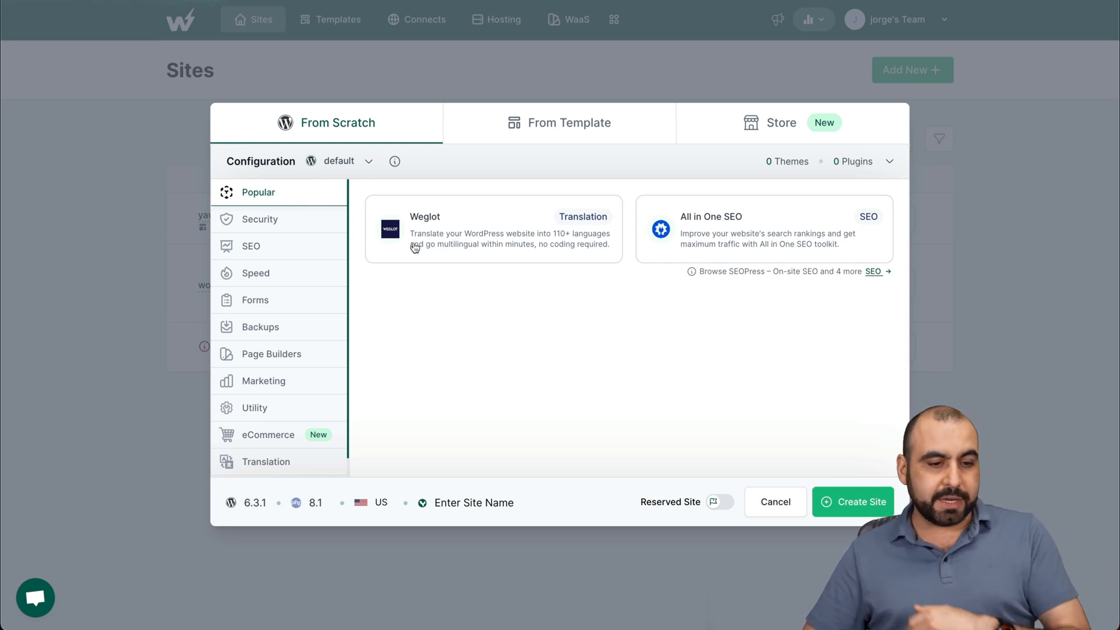
- Add Wordfence, Yoast SEO and W3 Total Cache from the security, SEO and speed categories
left_click(260, 221)
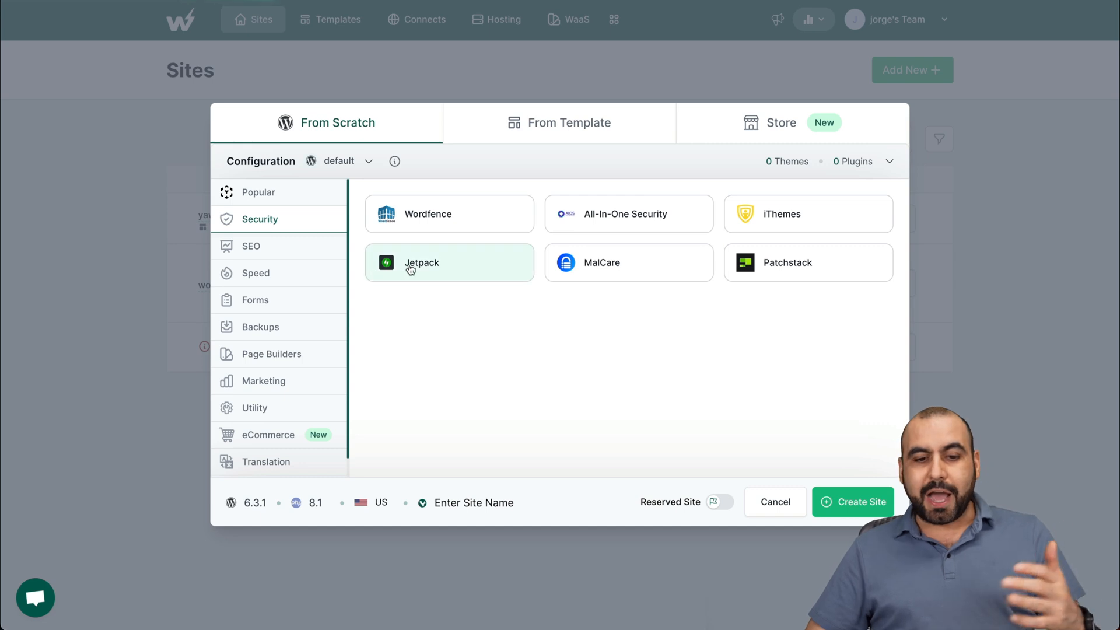
left_click(455, 225)
left_click(251, 246)
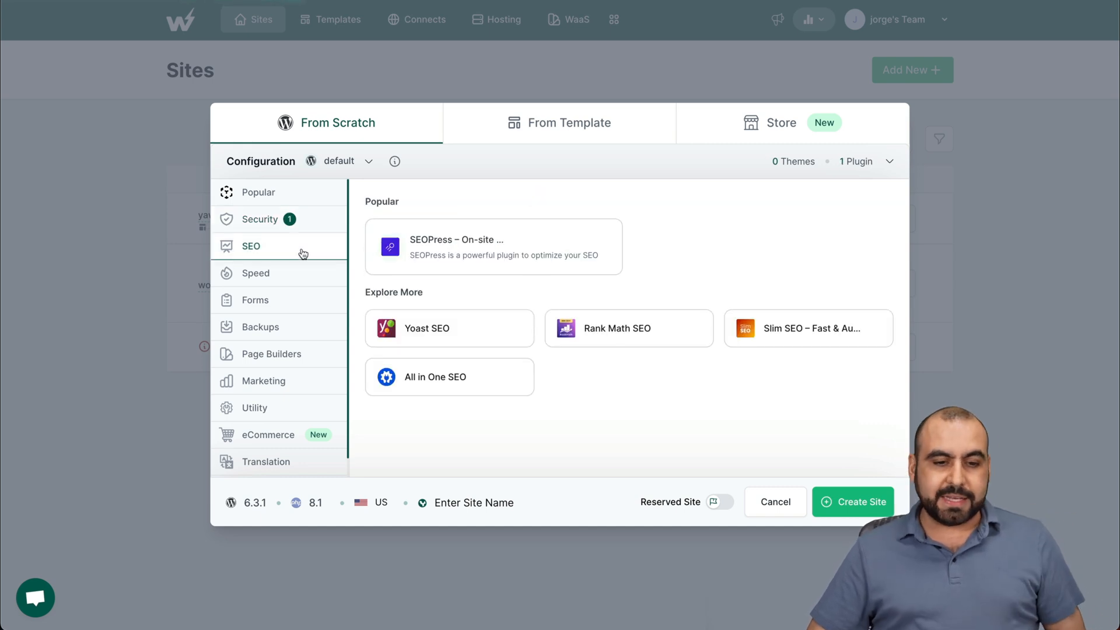
left_click(472, 334)
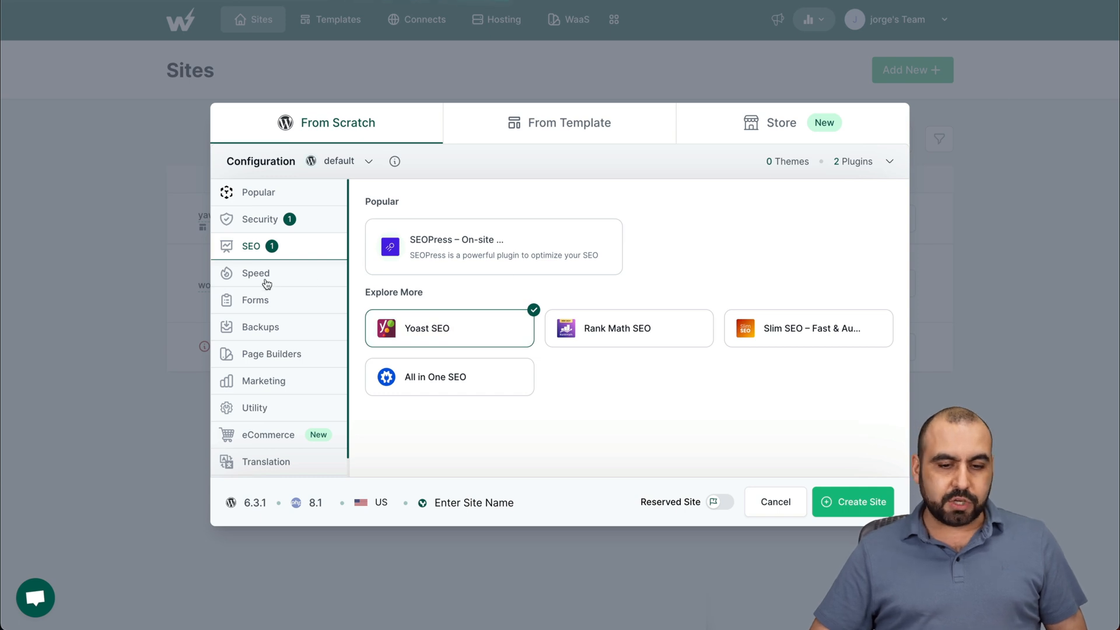
left_click(303, 280)
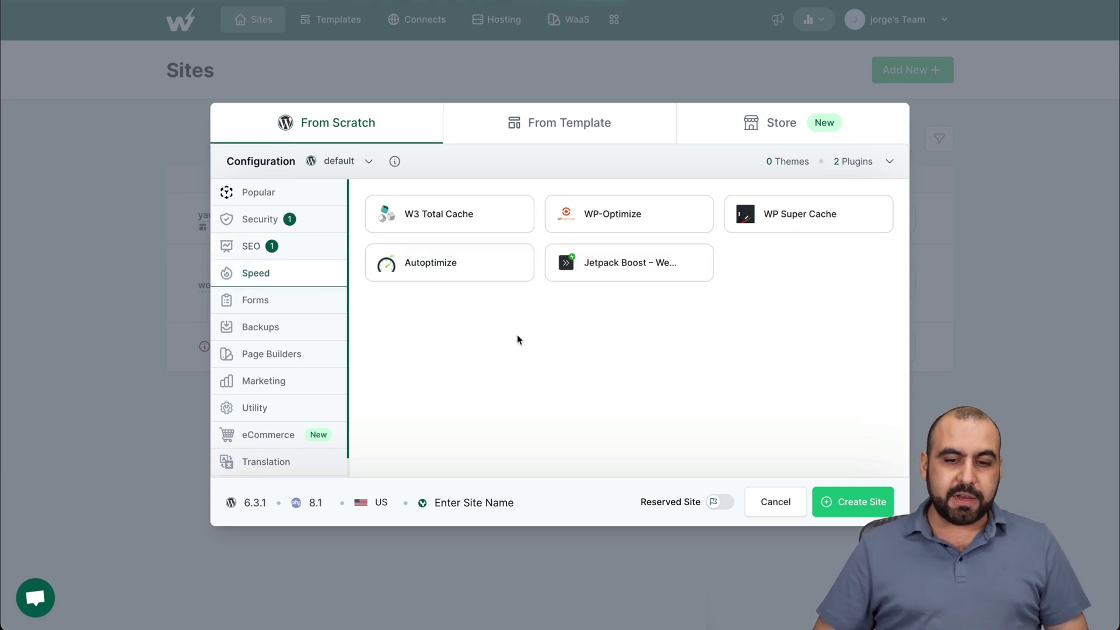
left_click(477, 225)
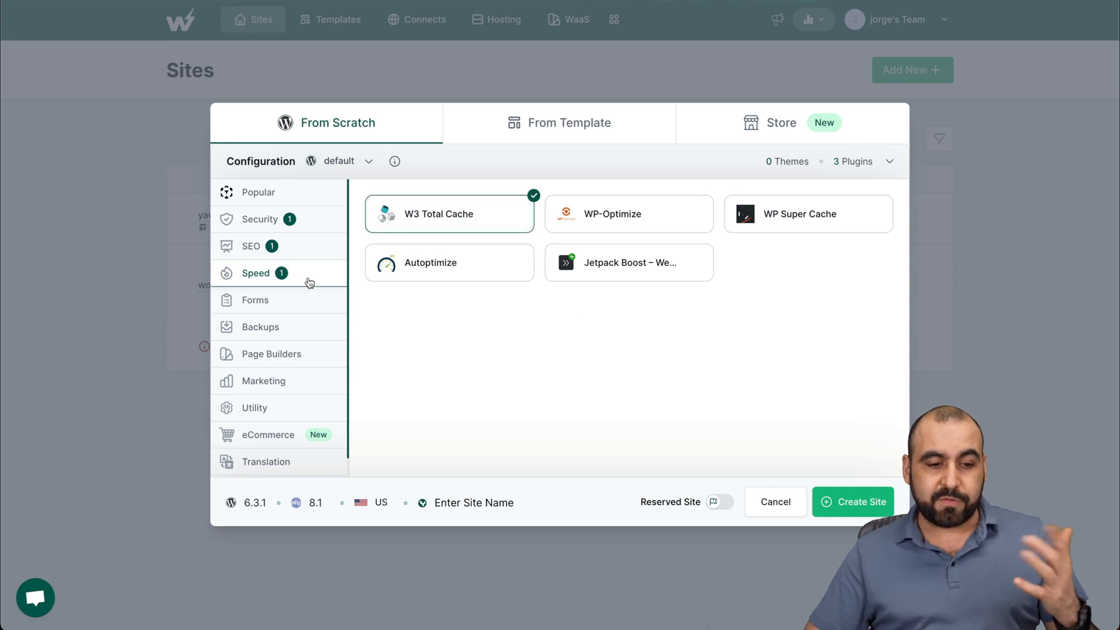
- Browse the remaining categories and add Elementor and WooCommerce, making five plugins total
left_click(278, 300)
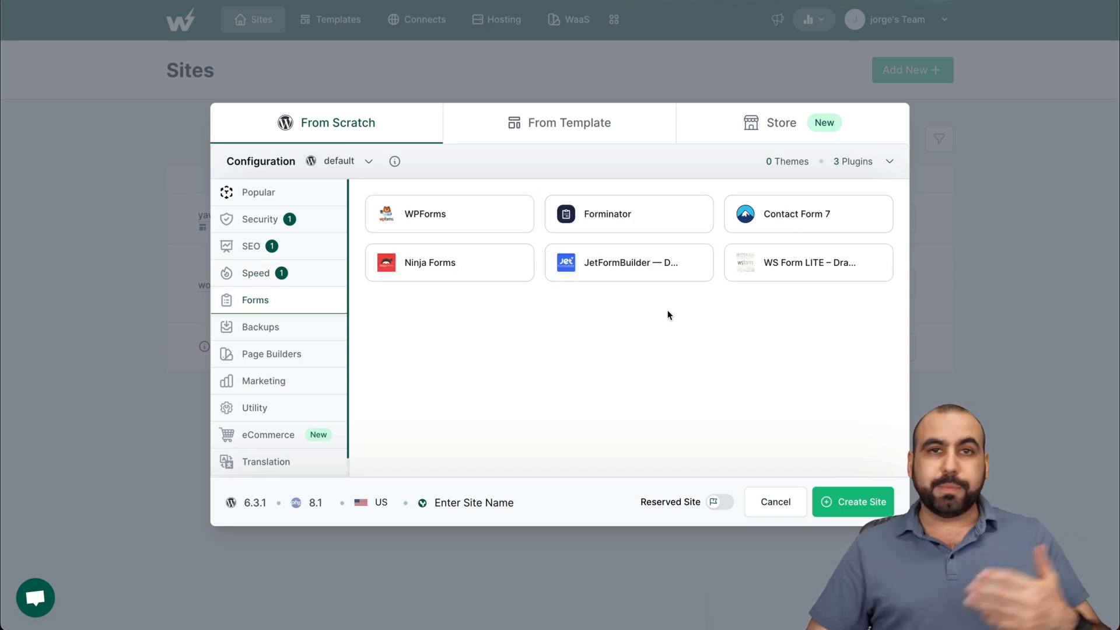
left_click(256, 332)
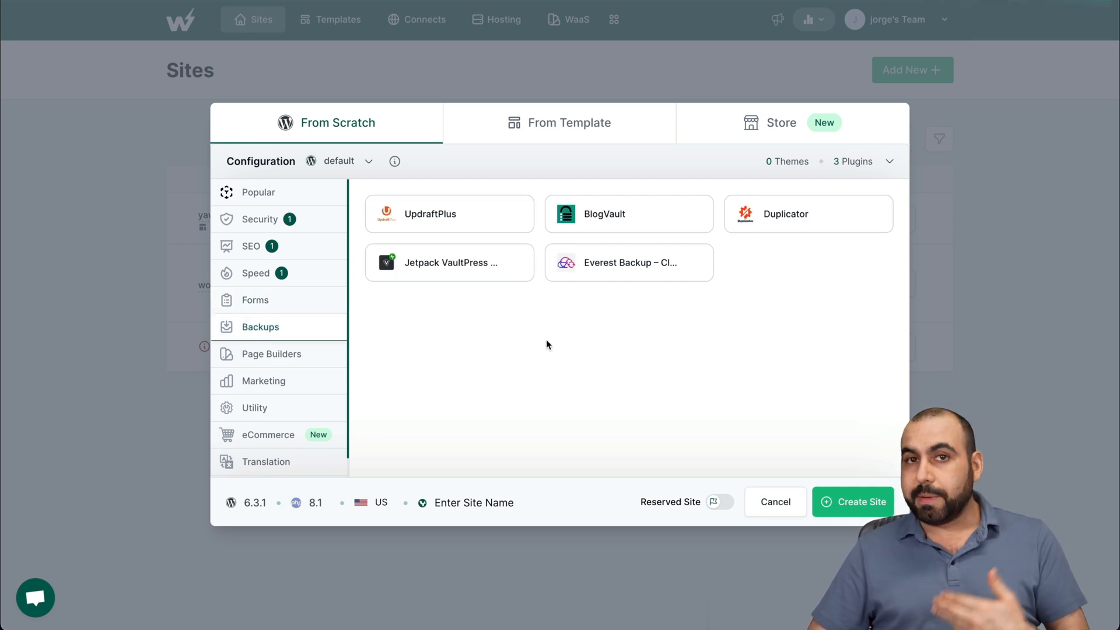
left_click(302, 356)
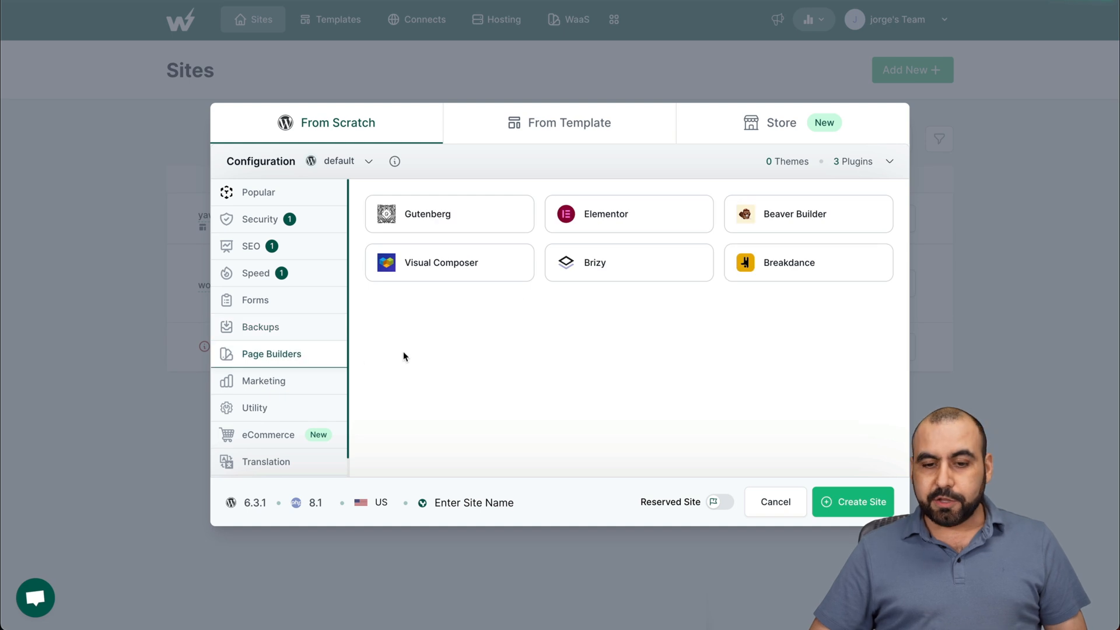
left_click(626, 217)
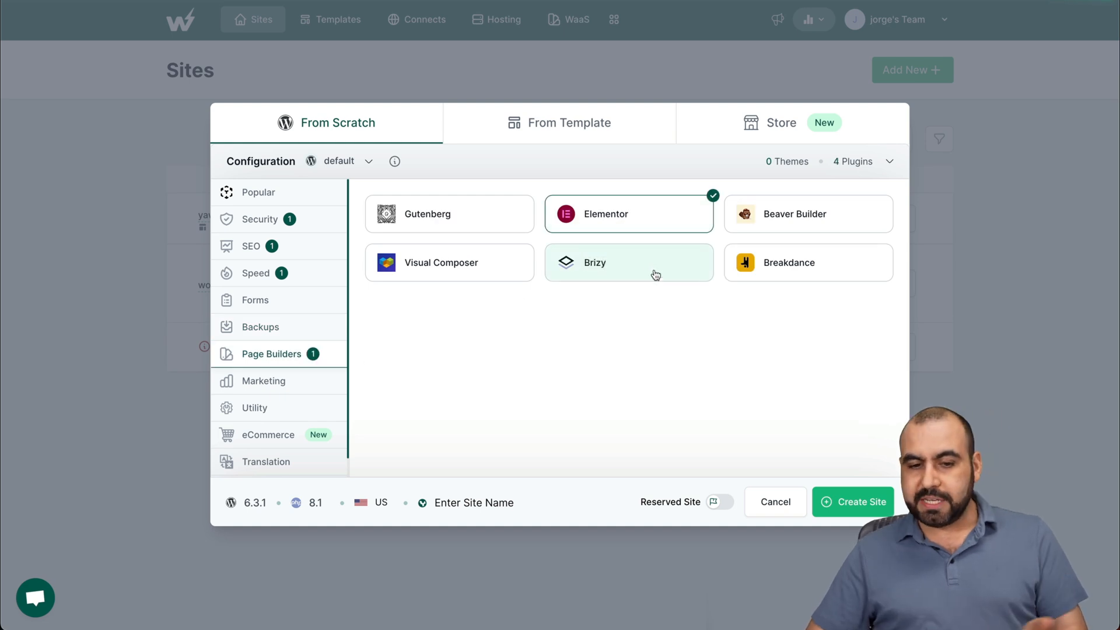
left_click(264, 381)
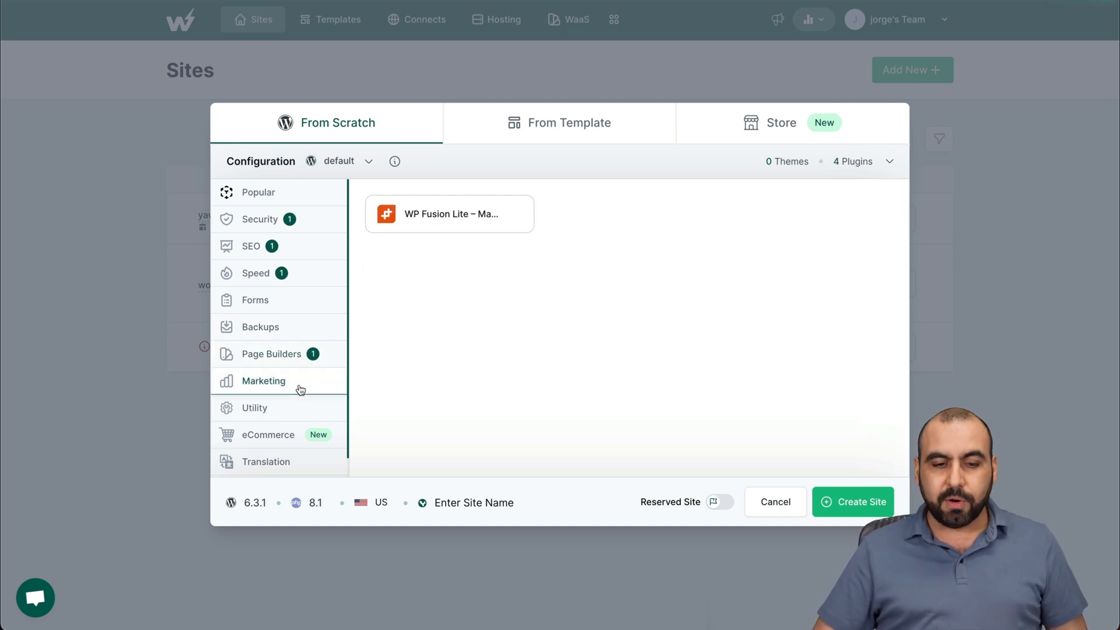
left_click(255, 408)
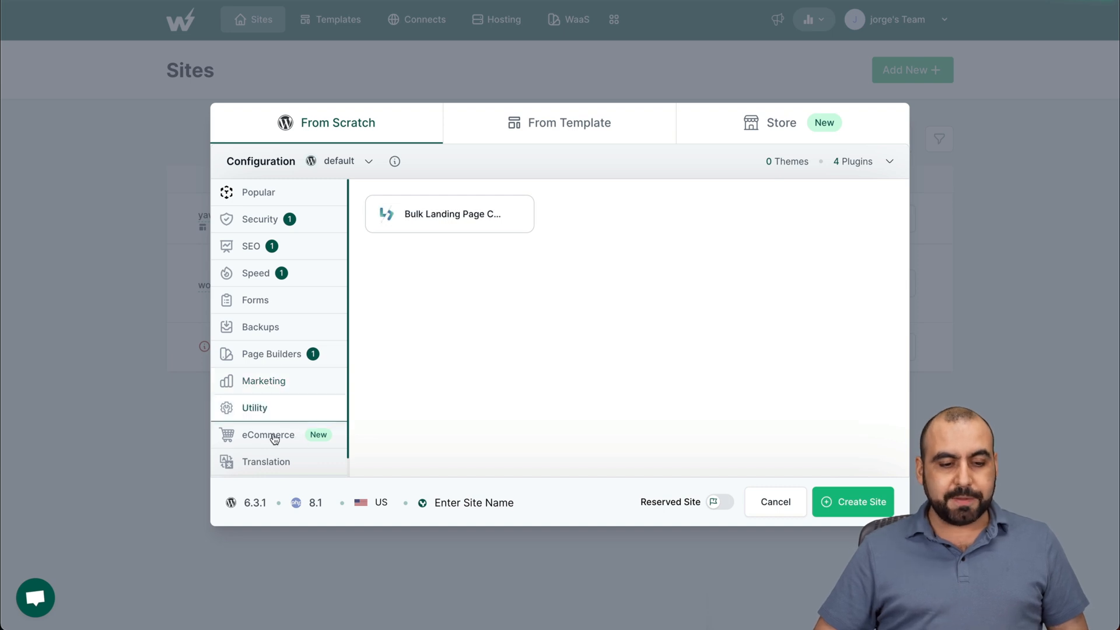
left_click(268, 435)
left_click(640, 219)
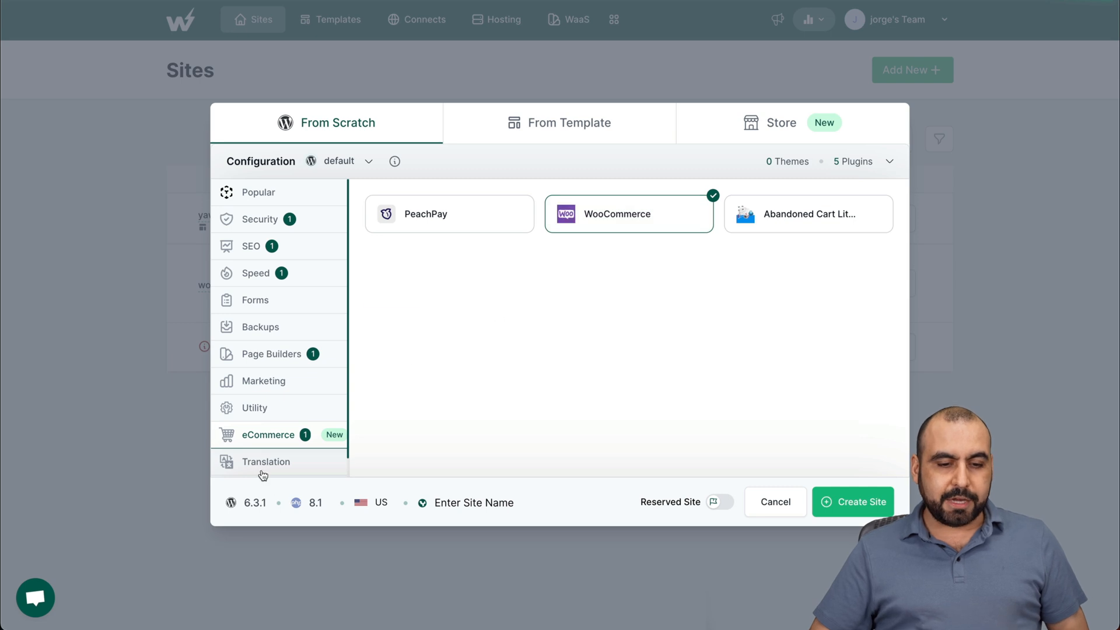
left_click(265, 462)
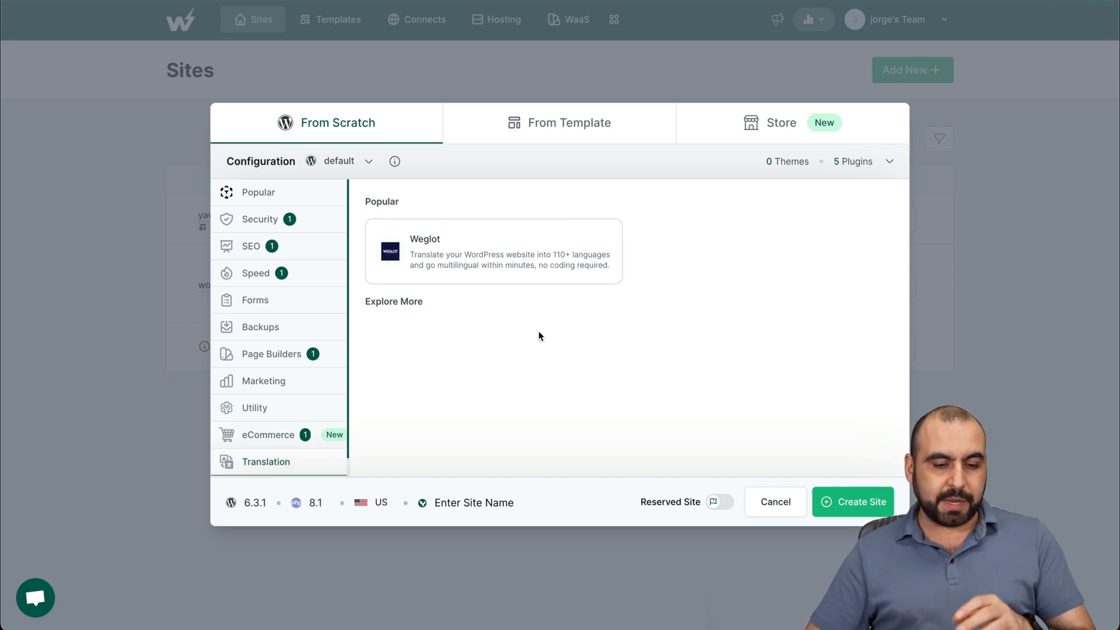
- Set the new site to PHP 8.2 and begin naming it testforvideo1232435
left_click(256, 503)
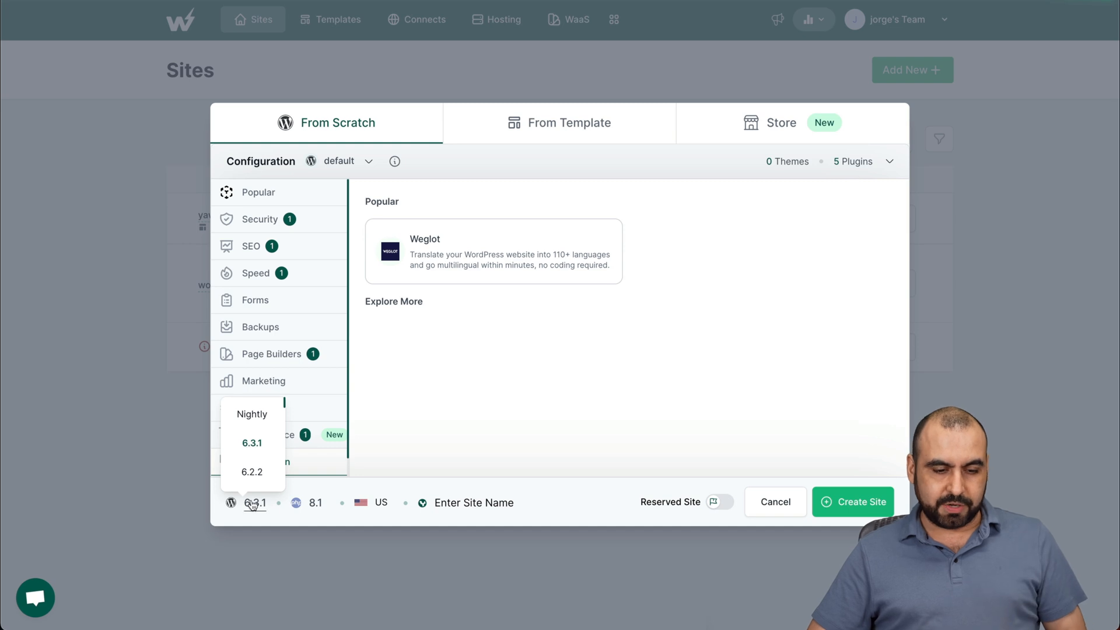
left_click(306, 505)
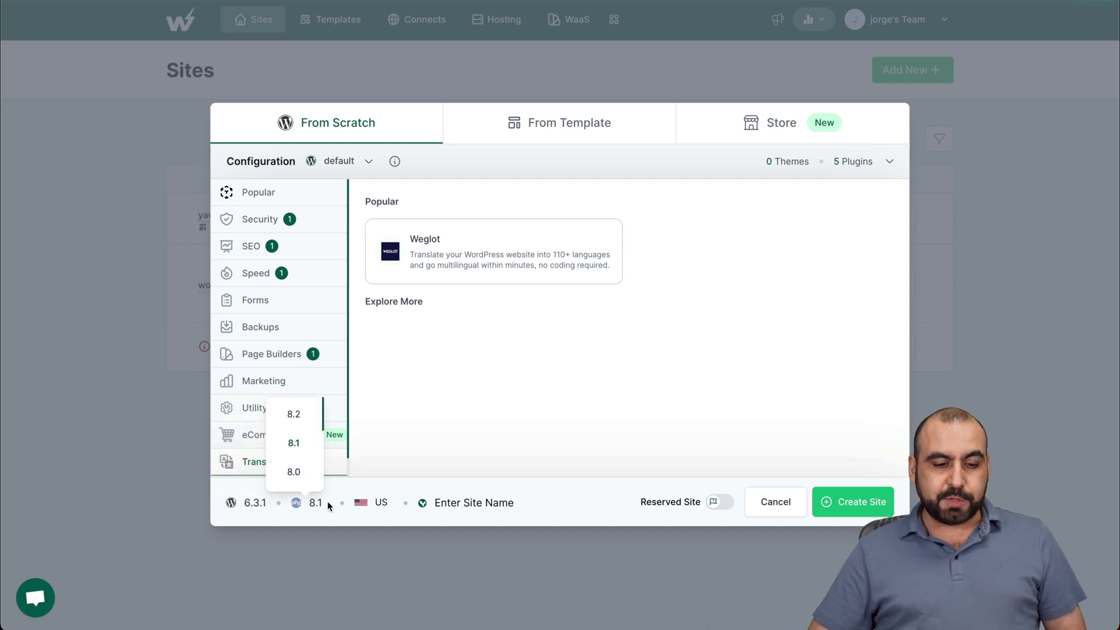
left_click(298, 415)
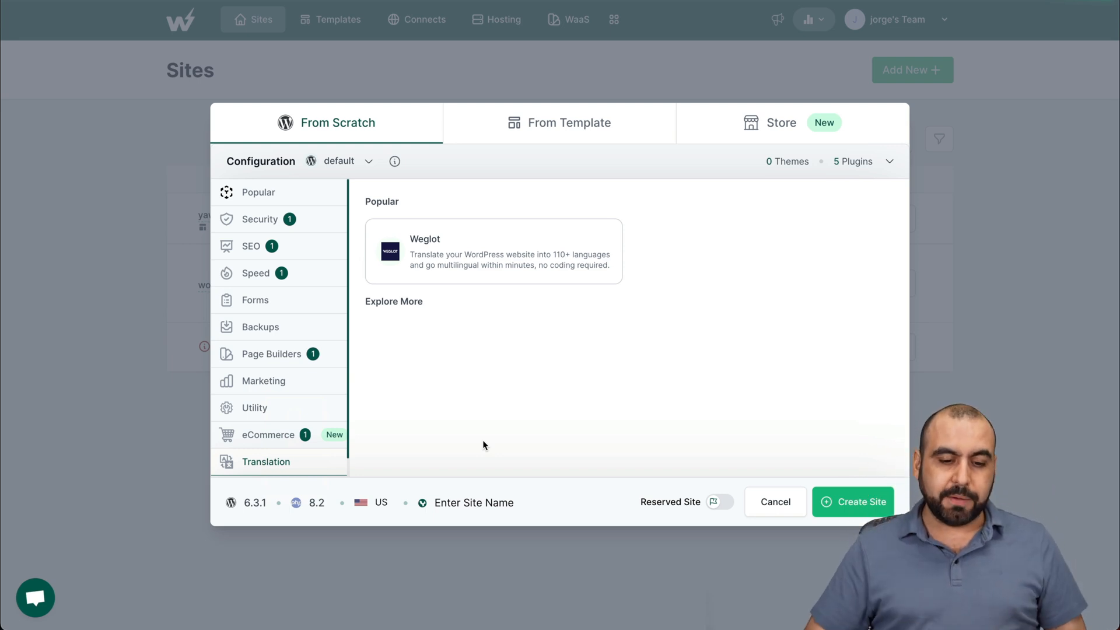
left_click(472, 502)
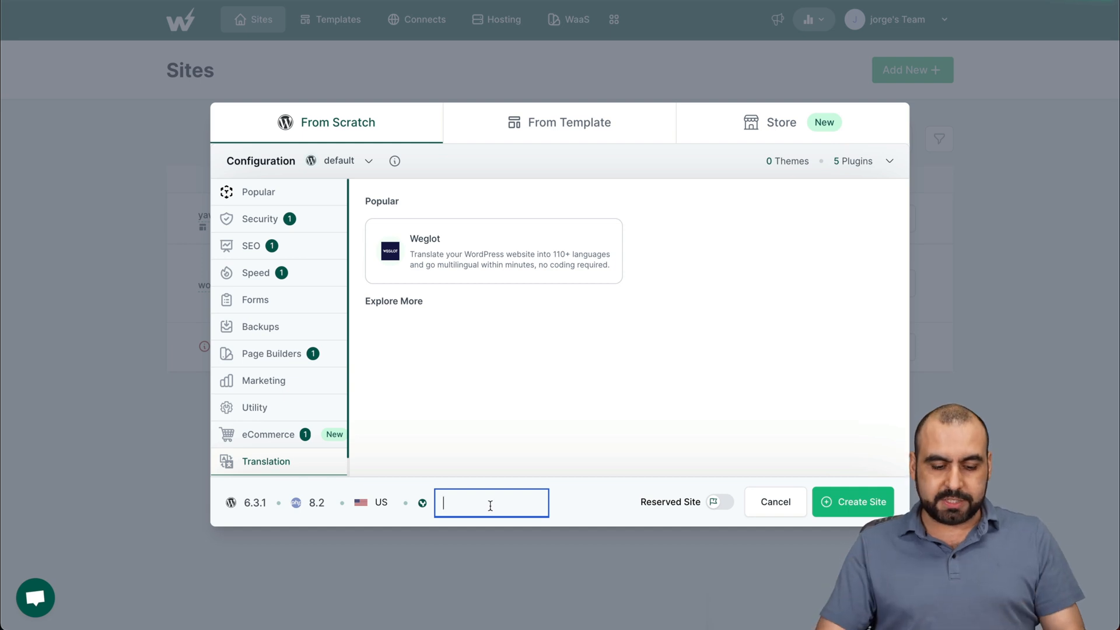
type("12")
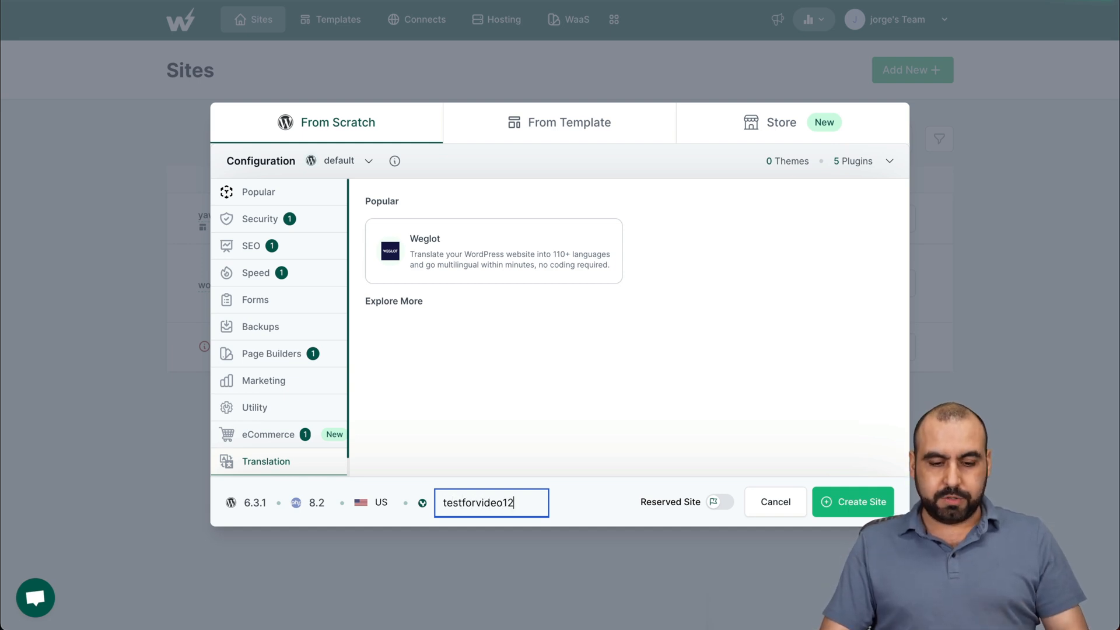
type("32435")
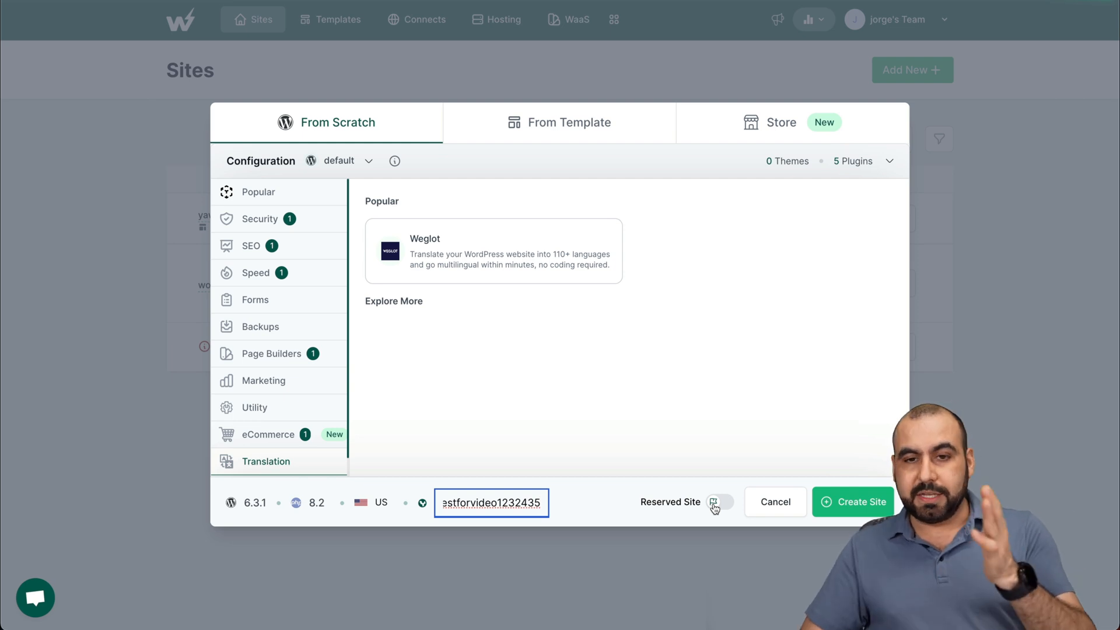
- Create the site testforvideo1232435 and sign in to its WordPress admin with one-click login
left_click(854, 501)
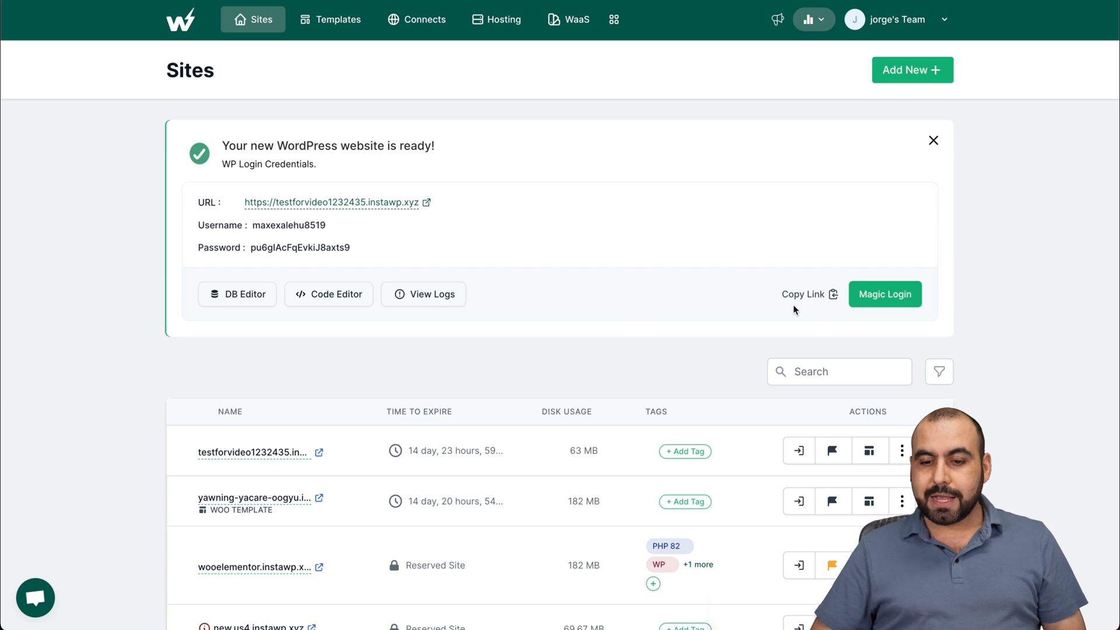
left_click(886, 298)
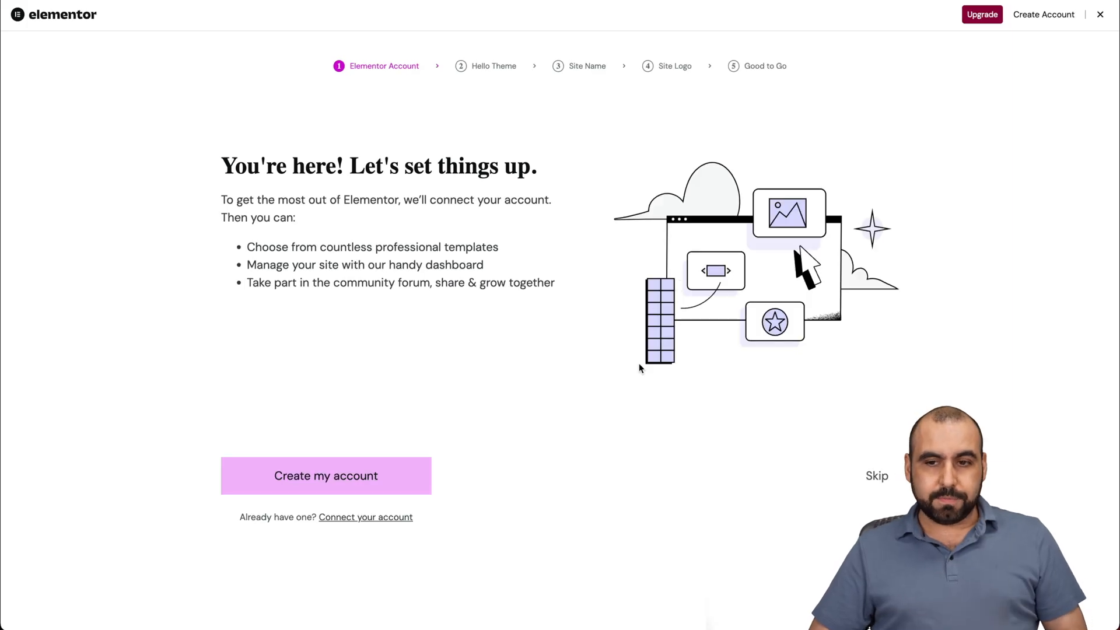
- Skip the Elementor and WooCommerce setup wizards to land on the WooCommerce Home dashboard
left_click(1099, 14)
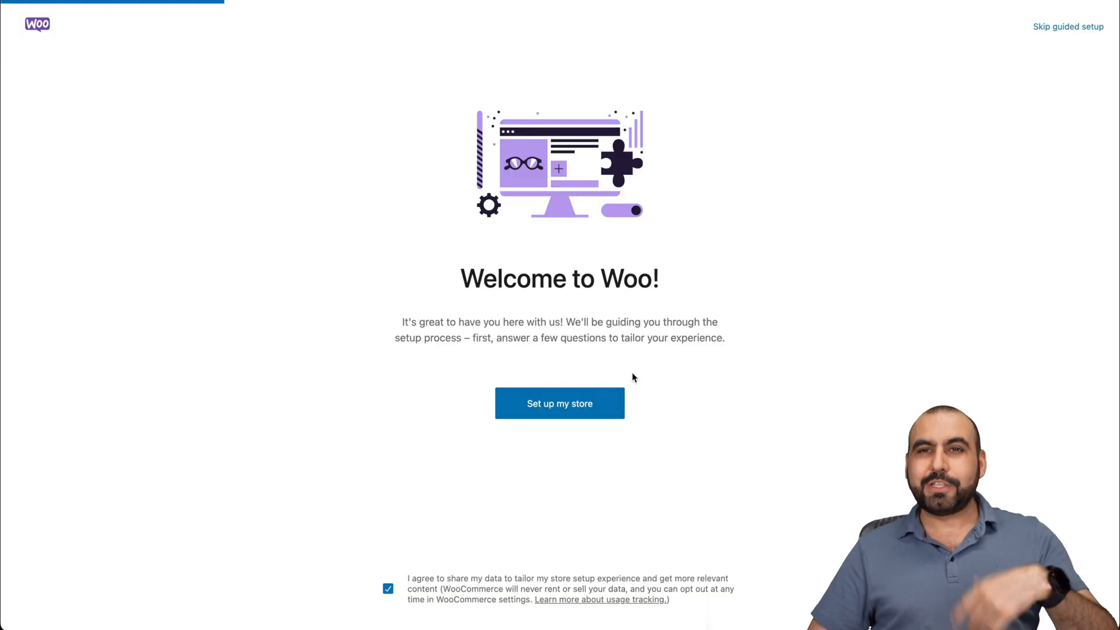
left_click(1066, 27)
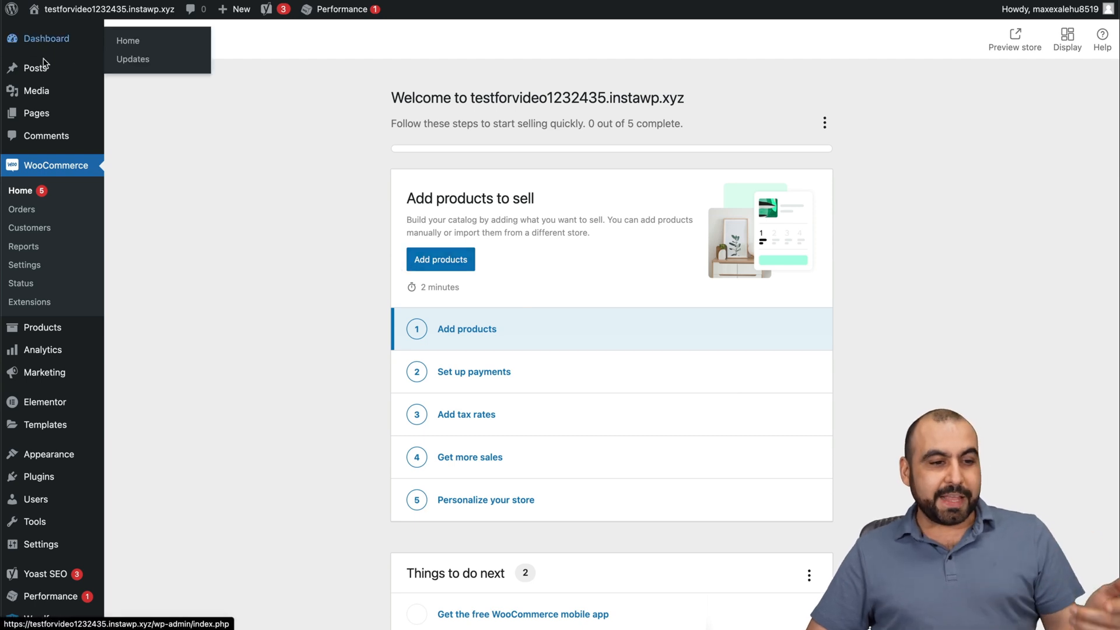
mouse_move(41, 328)
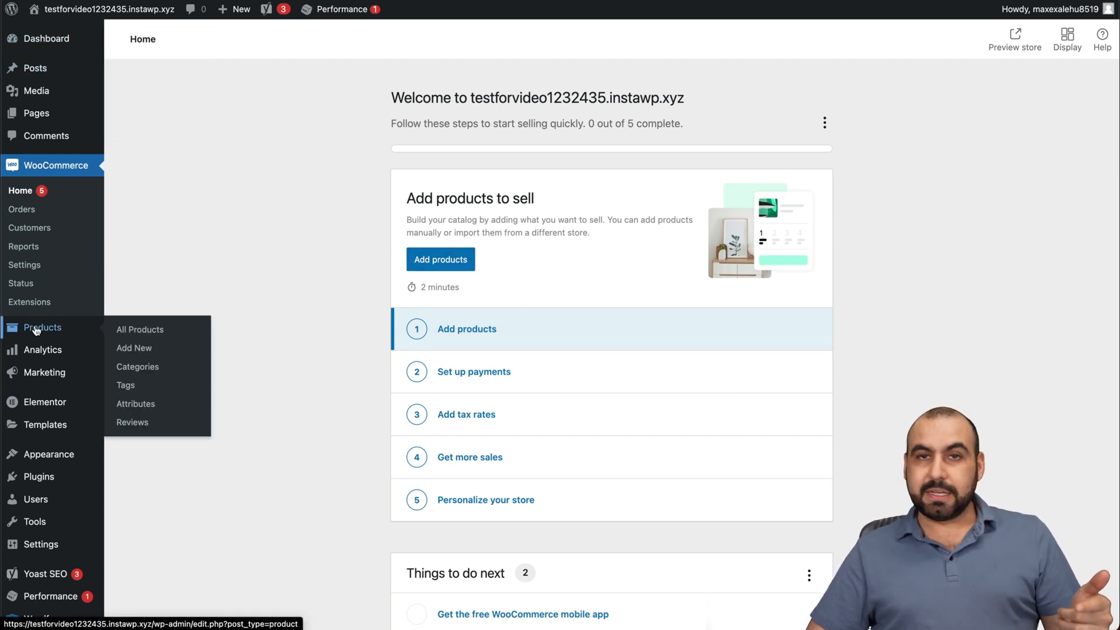
- Show the installed plugins list and dismiss the Wordfence welcome dialog
left_click(46, 477)
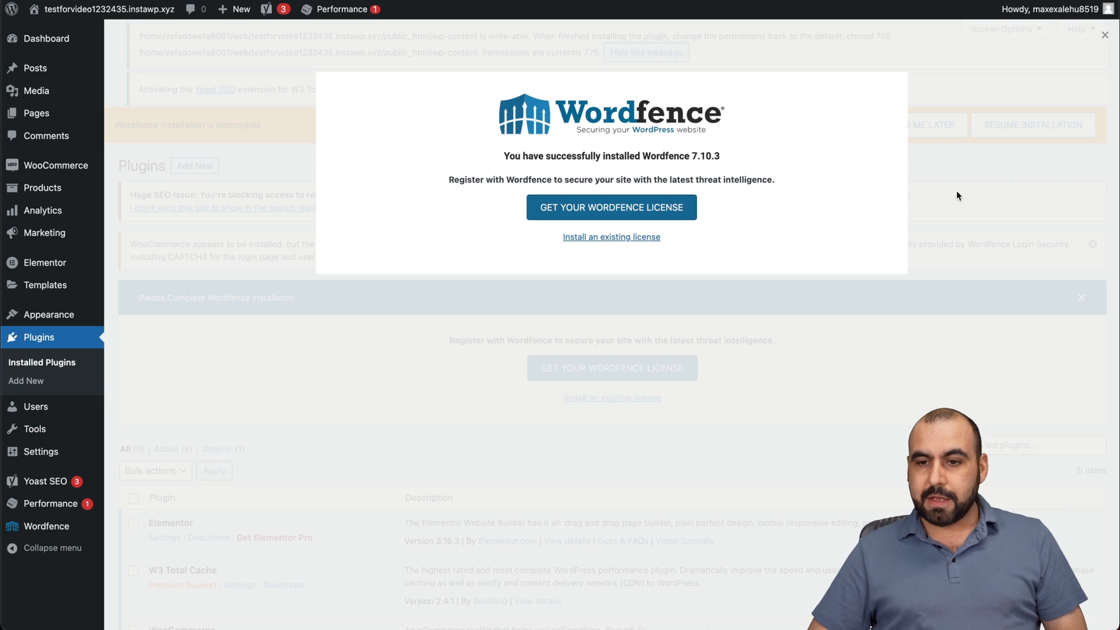
left_click(1109, 39)
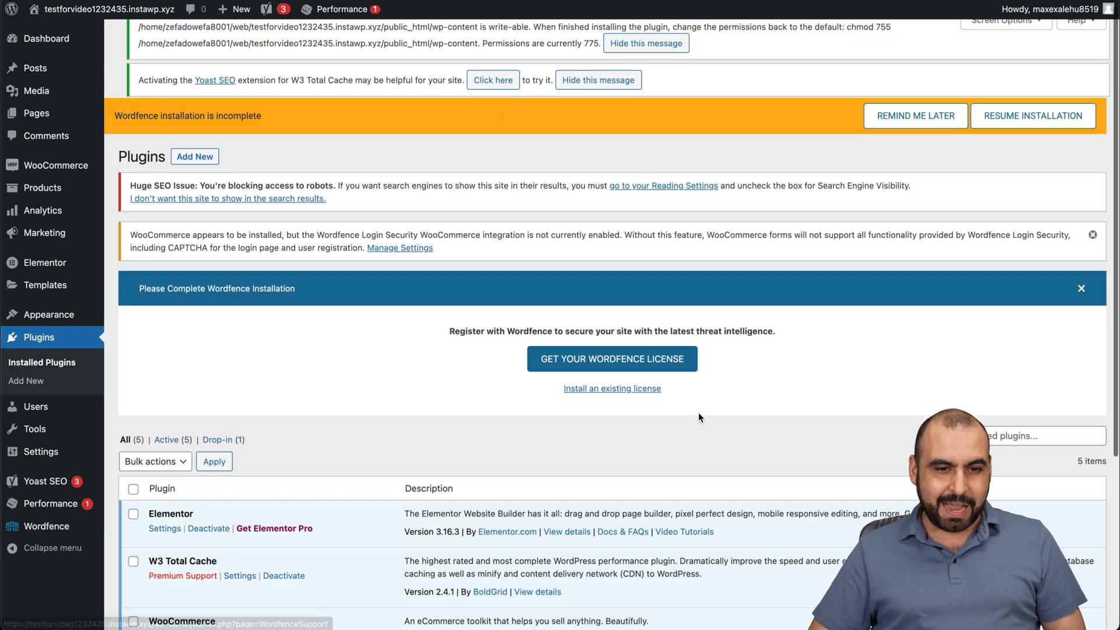
scroll(699, 412, "down", 2)
scroll(698, 413, "down", 3)
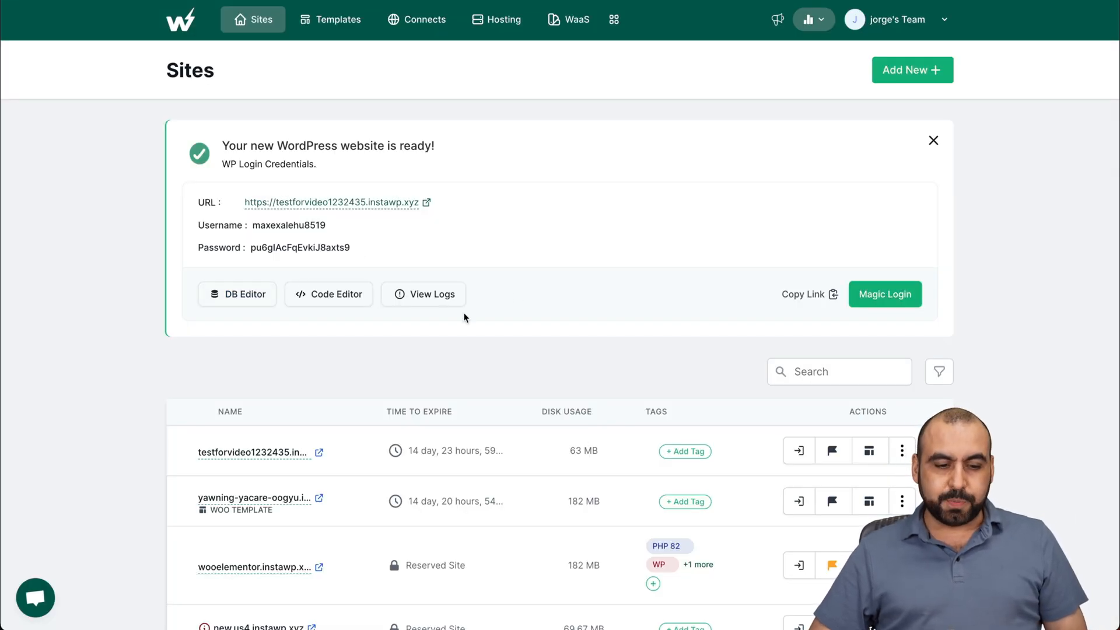
scroll(463, 317, "down", 3)
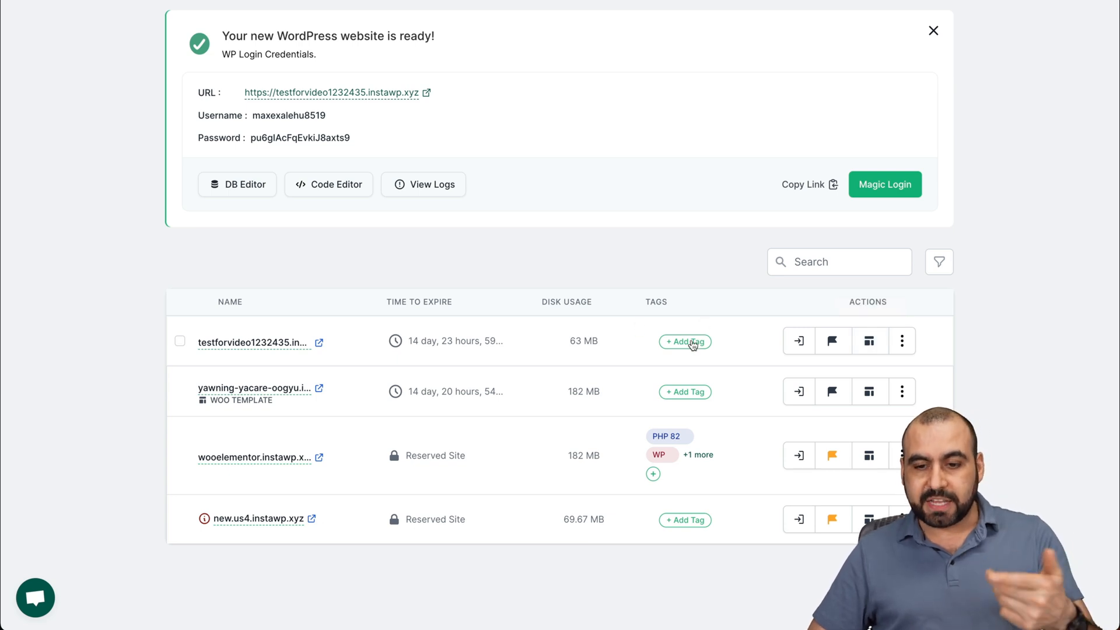
left_click(940, 262)
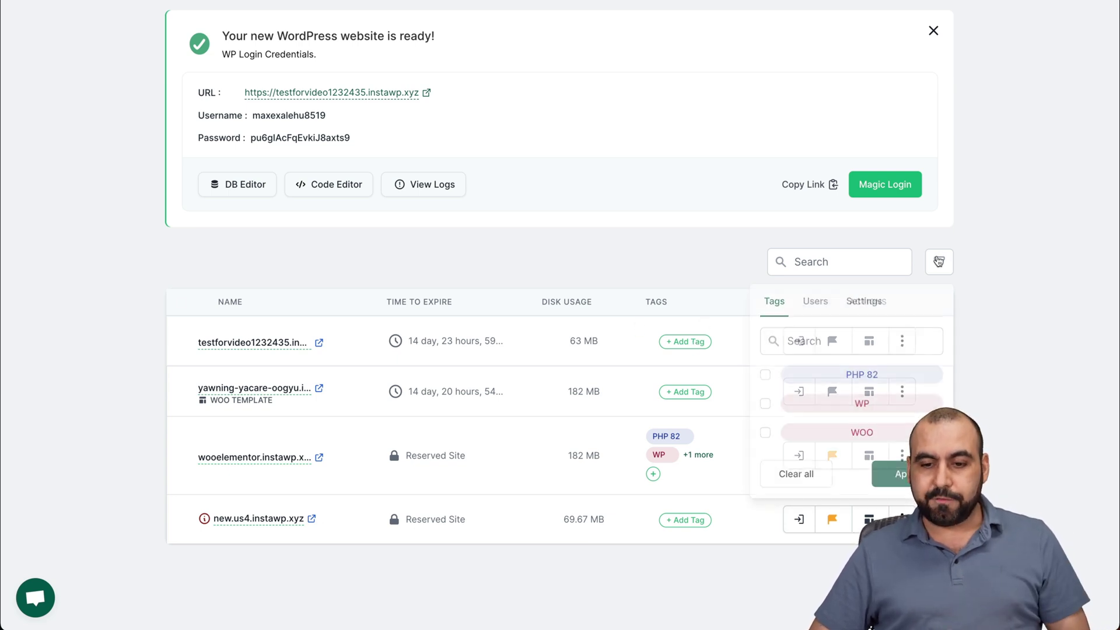
left_click(1015, 403)
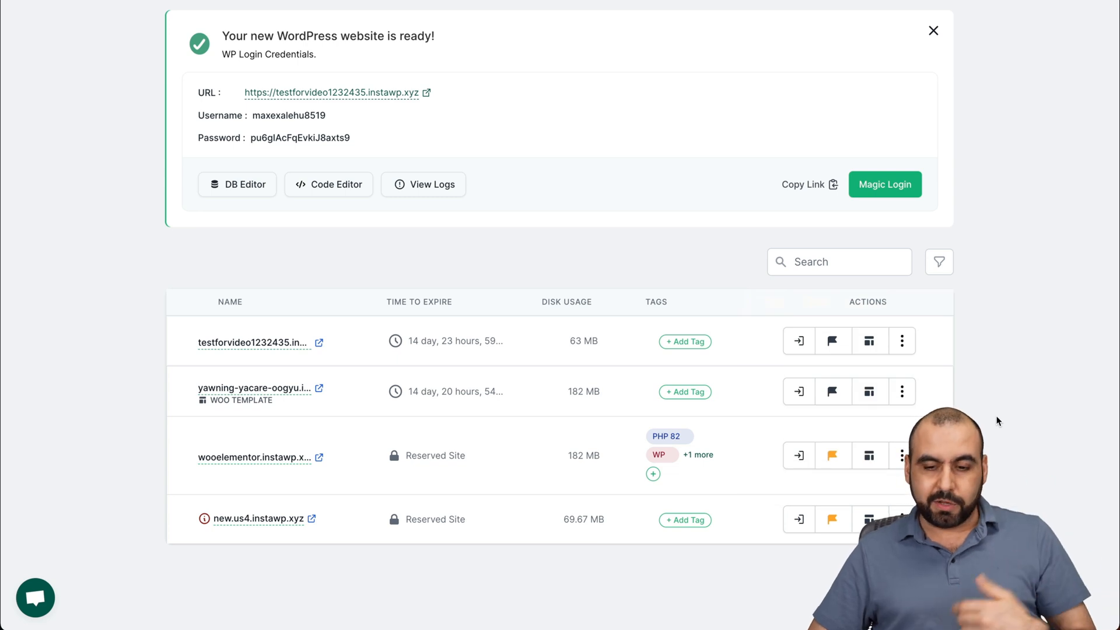
left_click(902, 341)
scroll(904, 341, "down", 1)
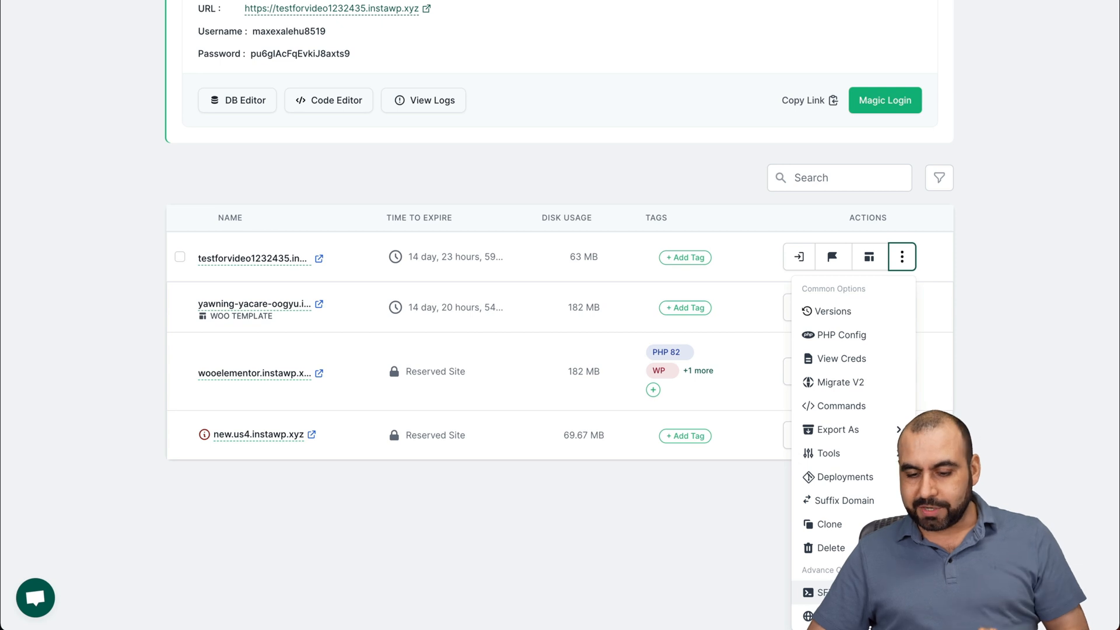
scroll(560, 350, "up", 3)
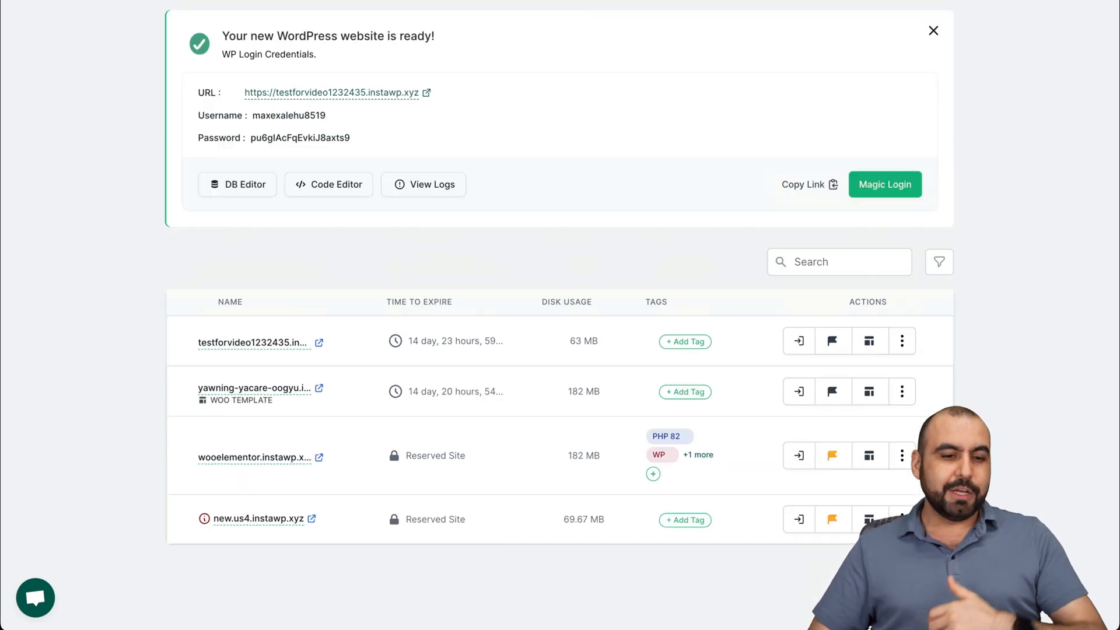
scroll(560, 351, "up", 3)
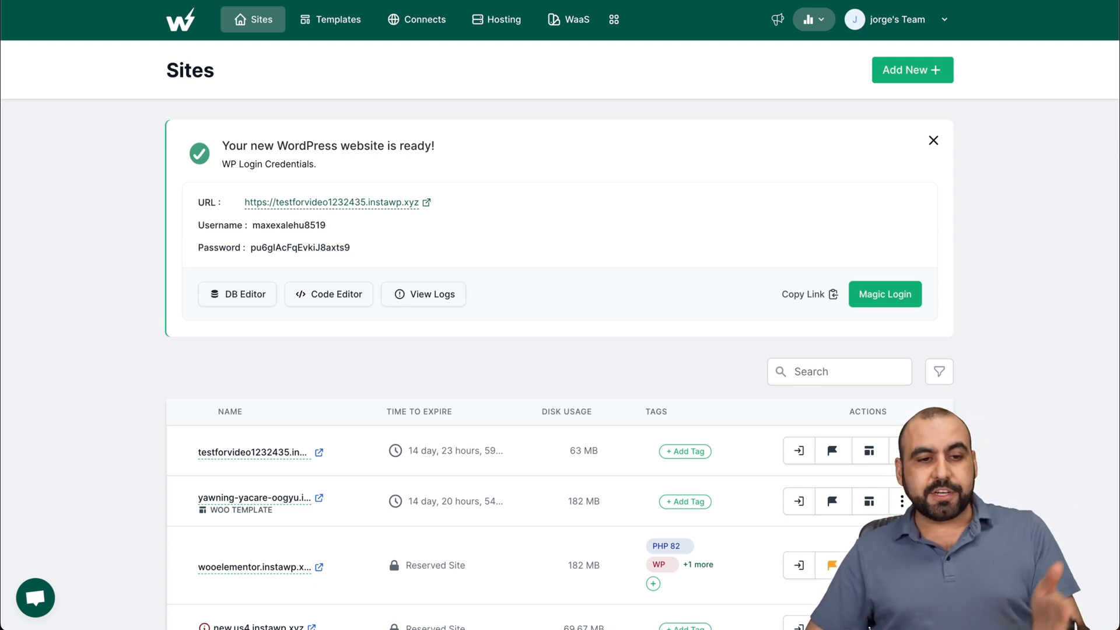
left_click(338, 19)
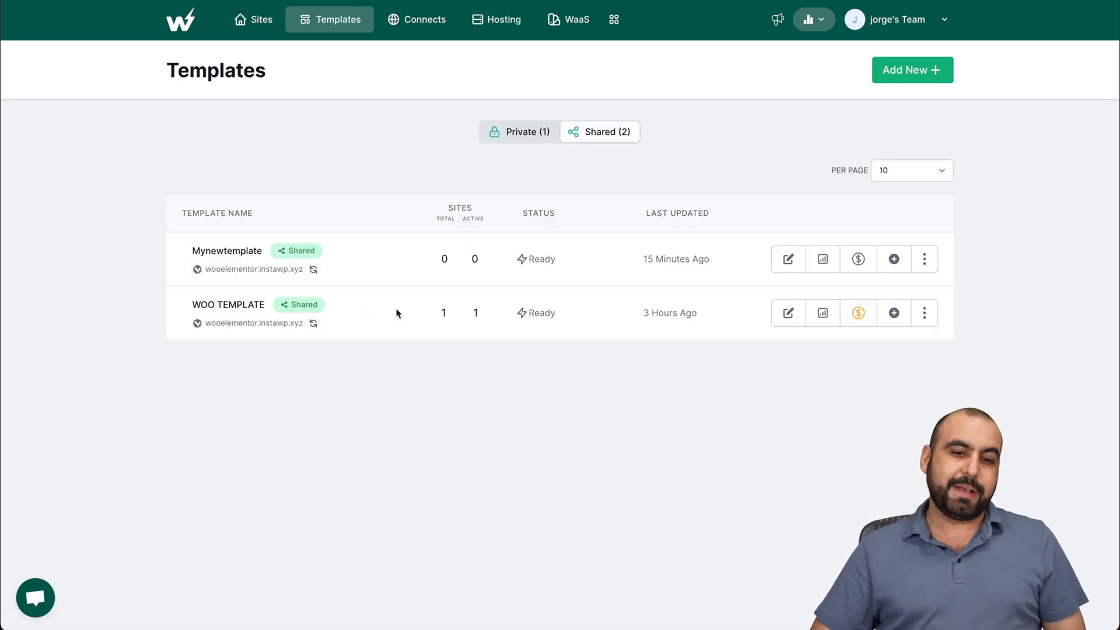
- Review the Private and Shared template tabs, then start editing WOO TEMPLATE
left_click(519, 134)
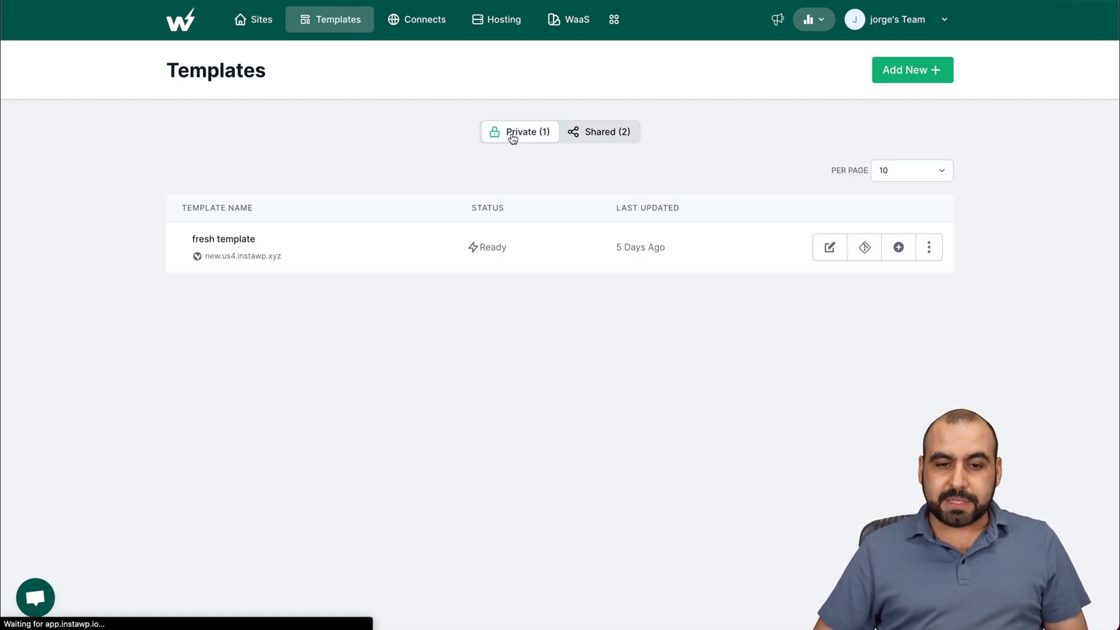
left_click(597, 133)
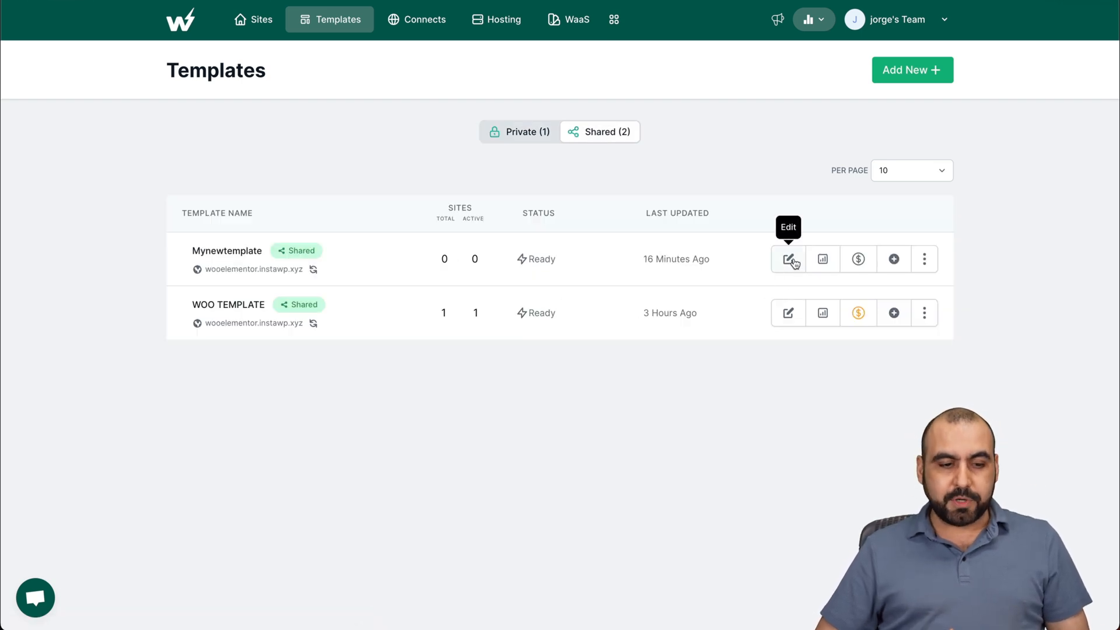
left_click(790, 313)
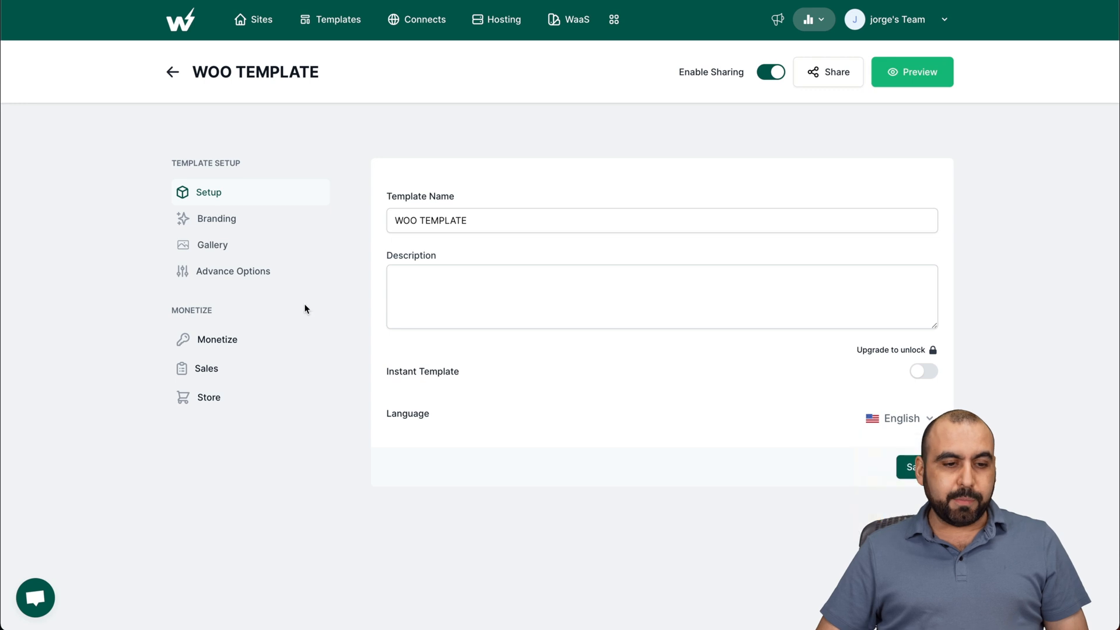
- Remove the 'powered by InstaWP.io' line from WOO TEMPLATE's branding email body
left_click(212, 219)
scroll(474, 289, "down", 2)
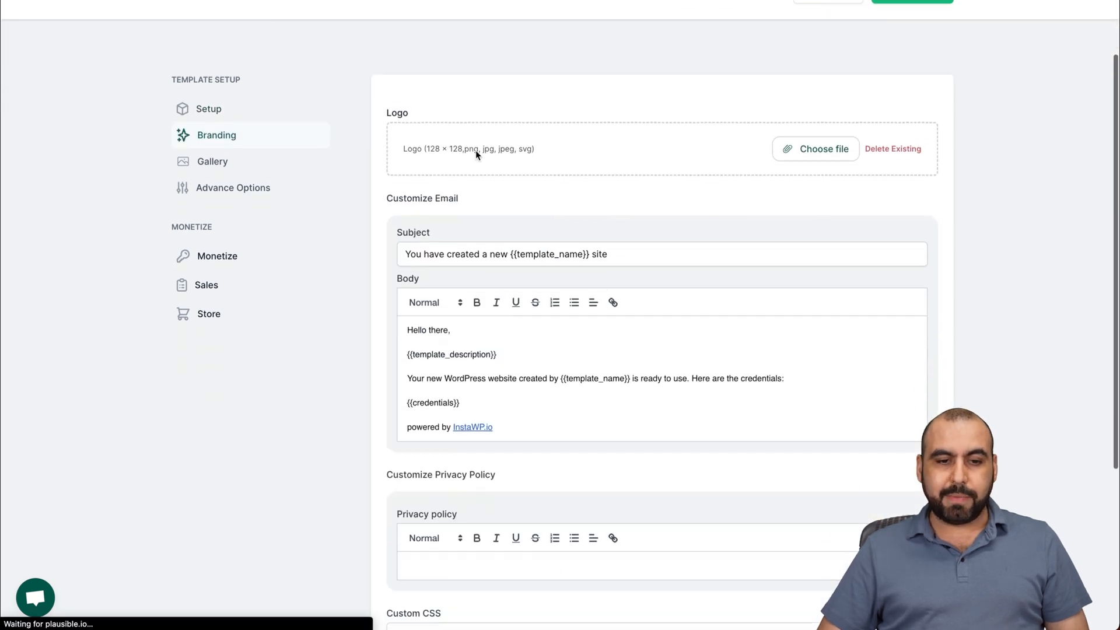
scroll(500, 147, "down", 5)
scroll(381, 83, "up", 1)
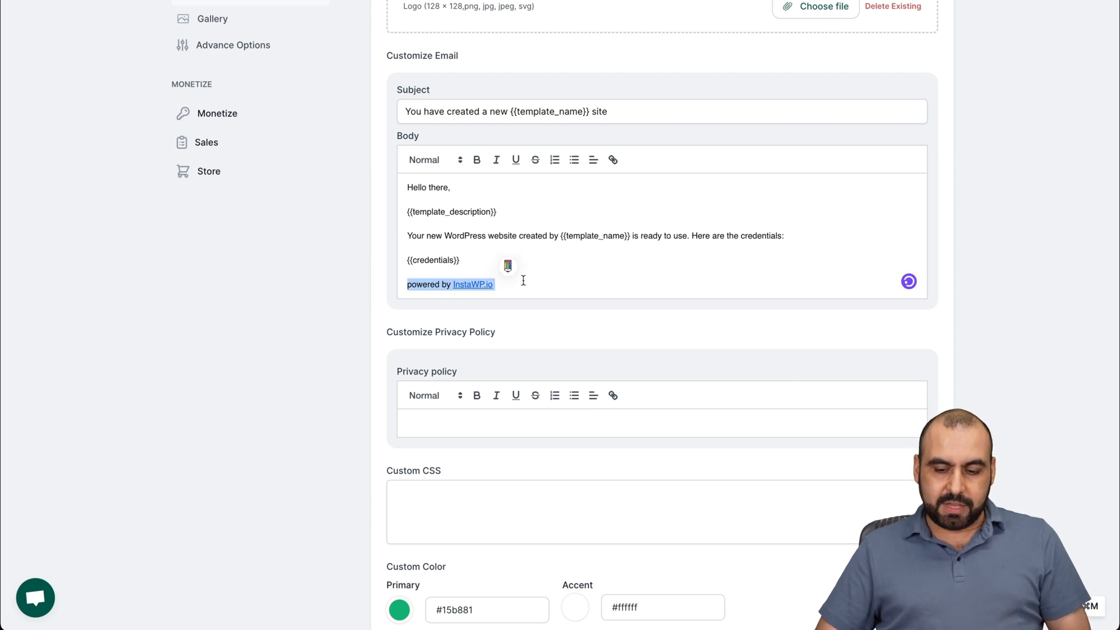
key("BackSpace")
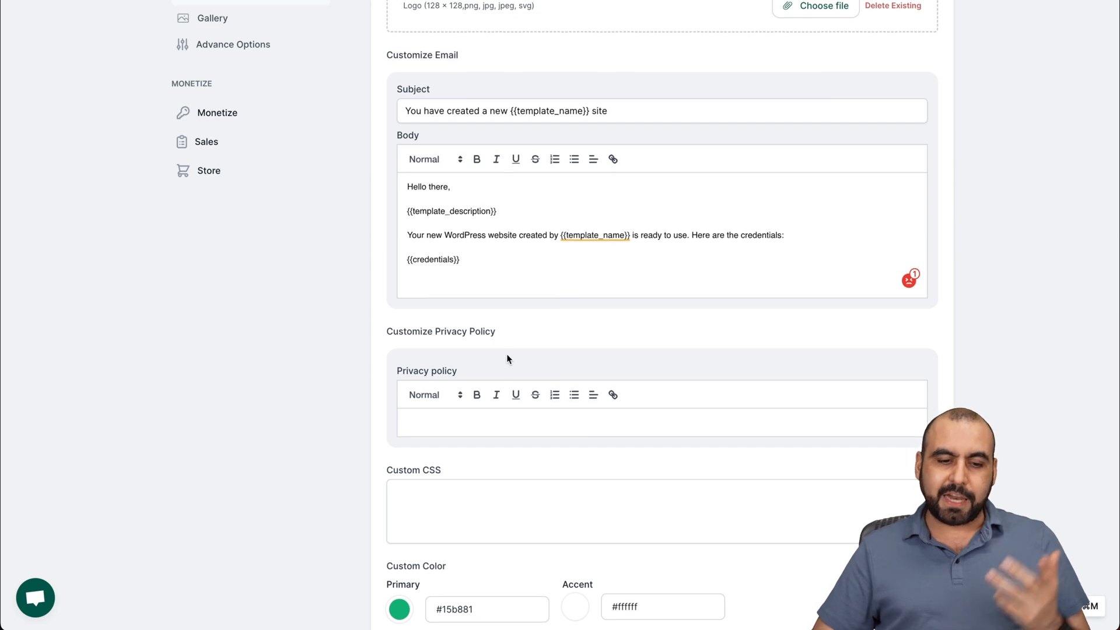
scroll(507, 354, "down", 1)
scroll(568, 370, "down", 2)
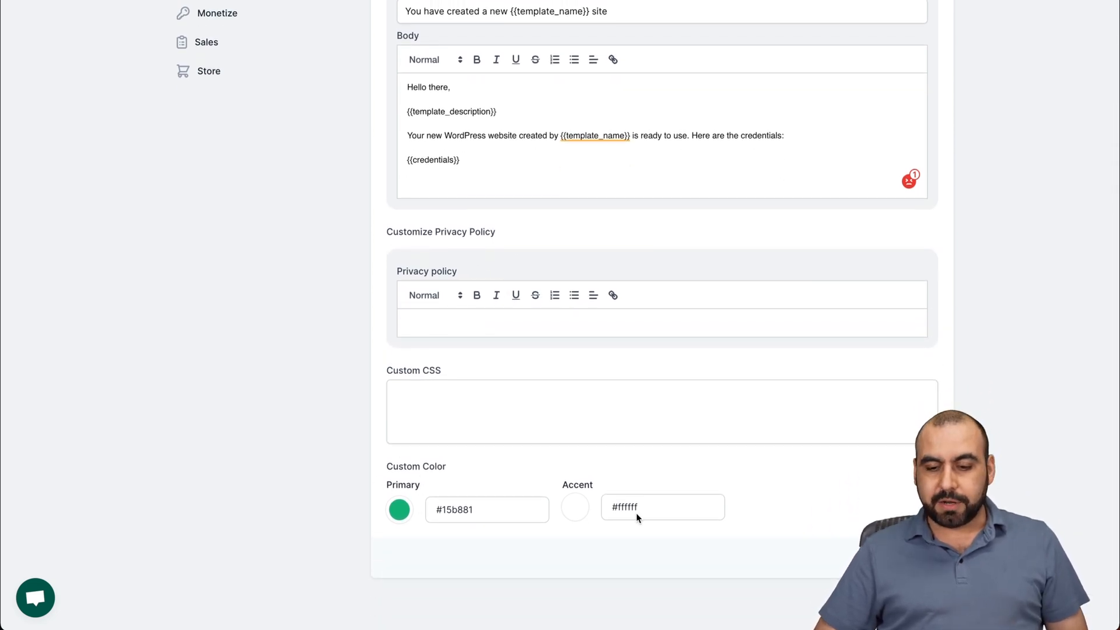
scroll(636, 513, "up", 10)
- Show WOO TEMPLATE's gallery with its screenshot and SaaS Master site preview
left_click(213, 246)
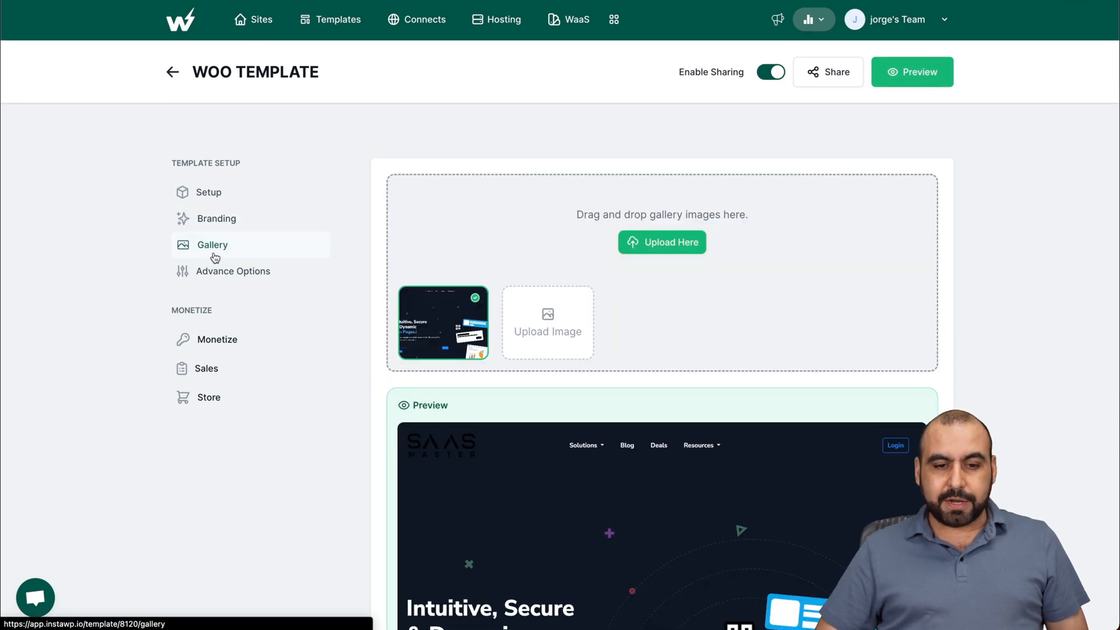
scroll(515, 475, "down", 3)
scroll(516, 474, "down", 3)
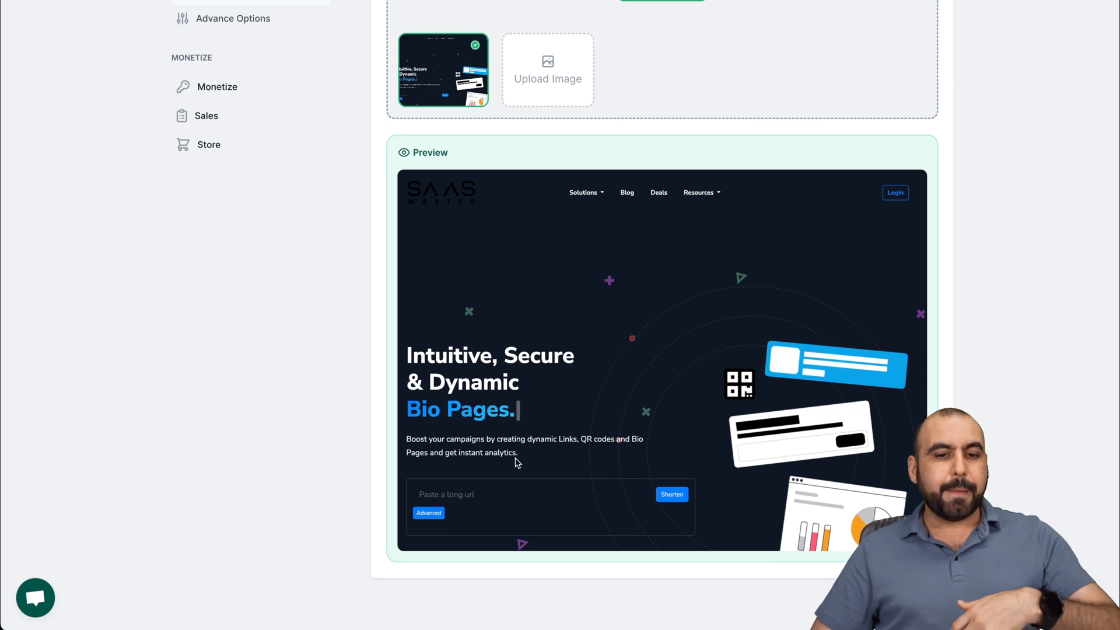
scroll(516, 462, "up", 5)
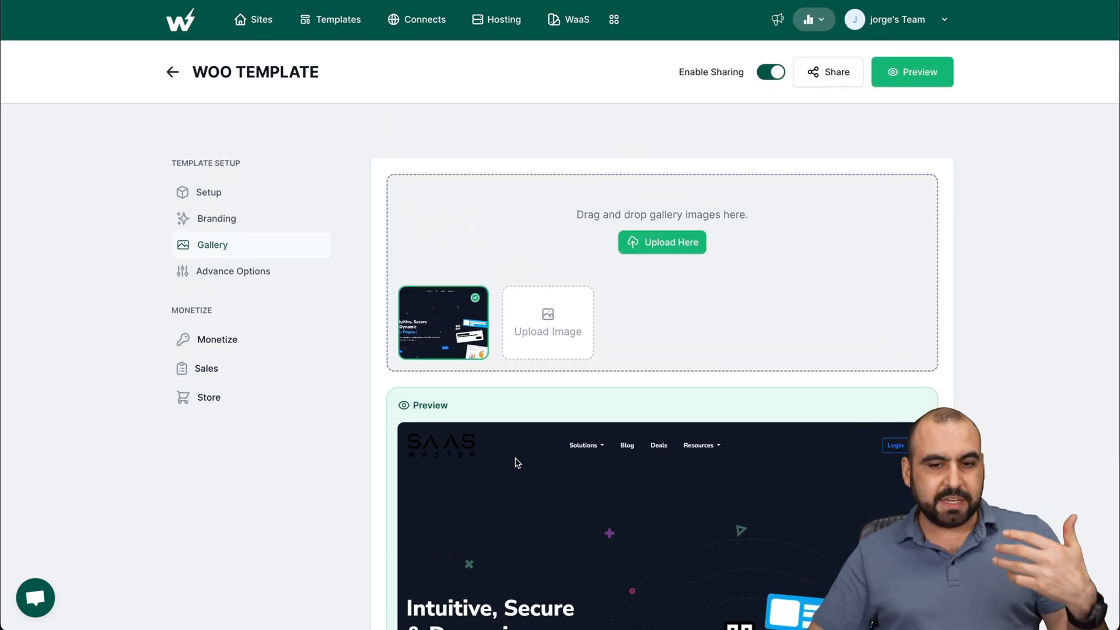
- Get WOO TEMPLATE's shared link and view its SaaS Master-branded launch page
left_click(842, 81)
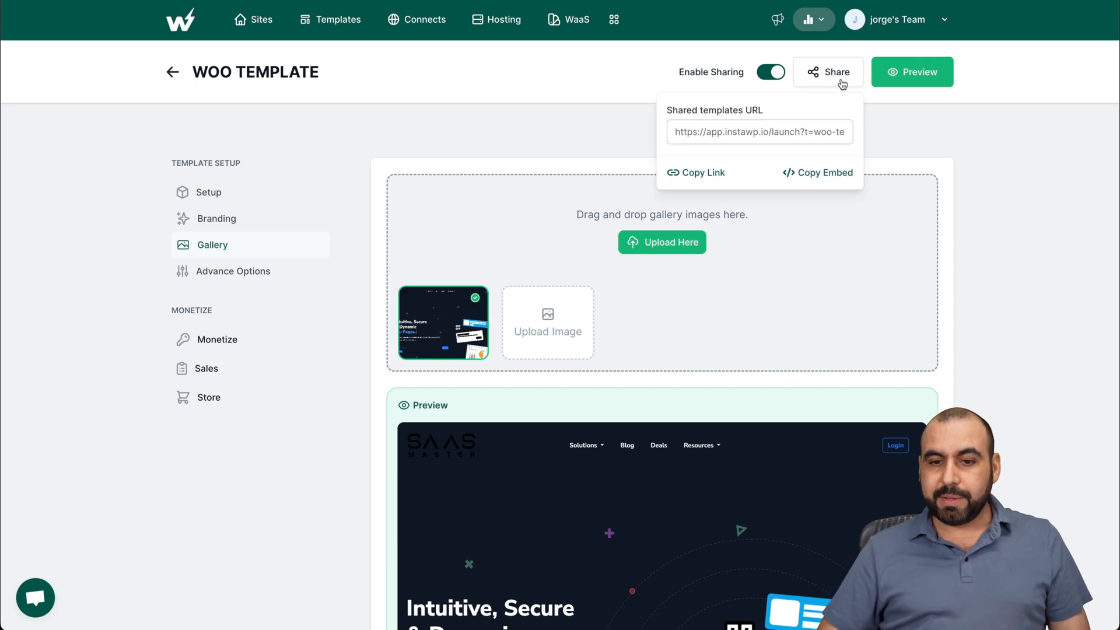
left_click(826, 77)
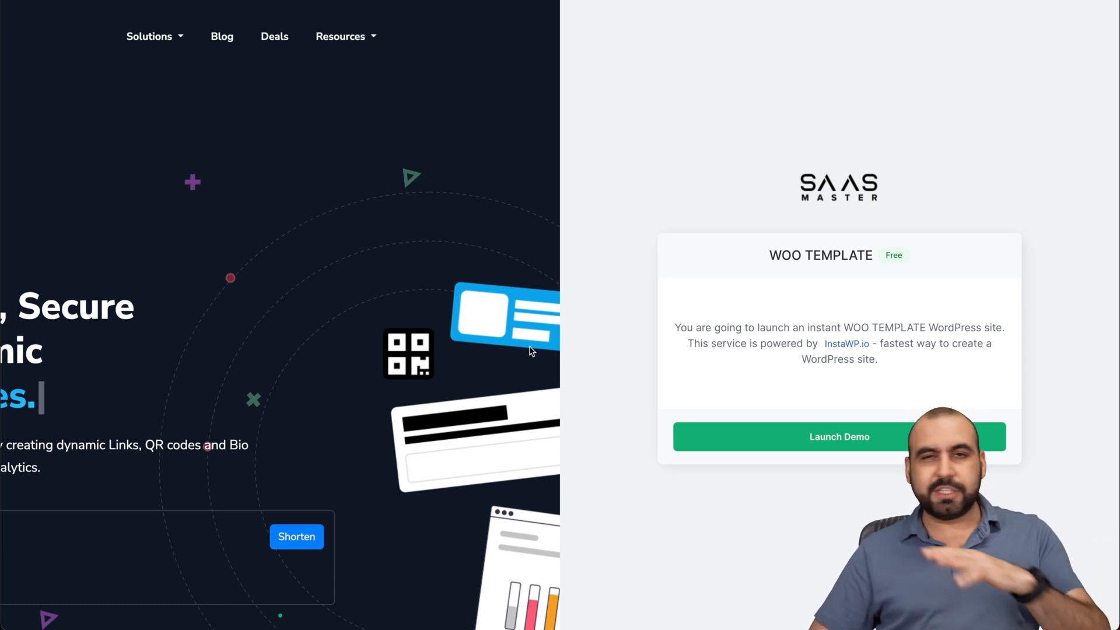
- Launch the free WOO TEMPLATE demo, make the prefilled email unique and submit the signup
left_click(876, 433)
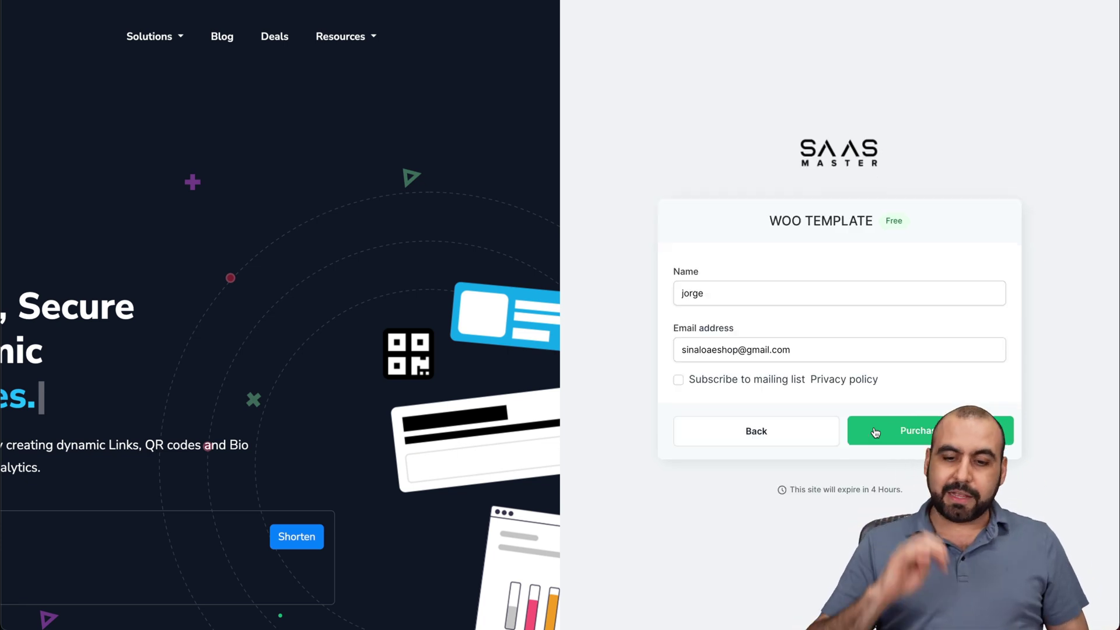
left_click(738, 350)
type("23423453")
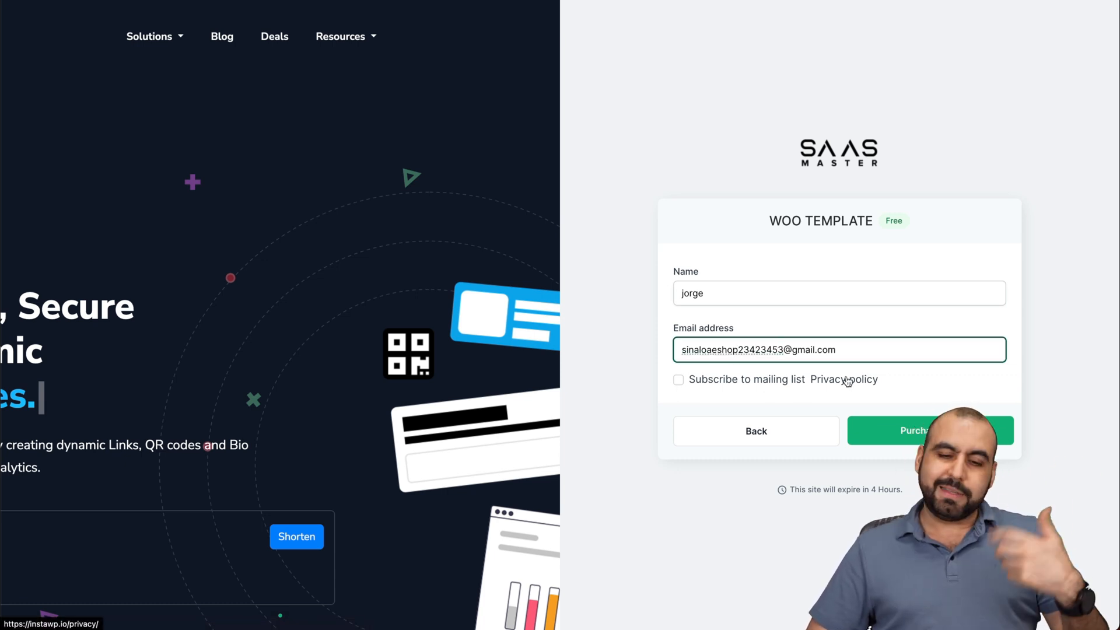
left_click(919, 431)
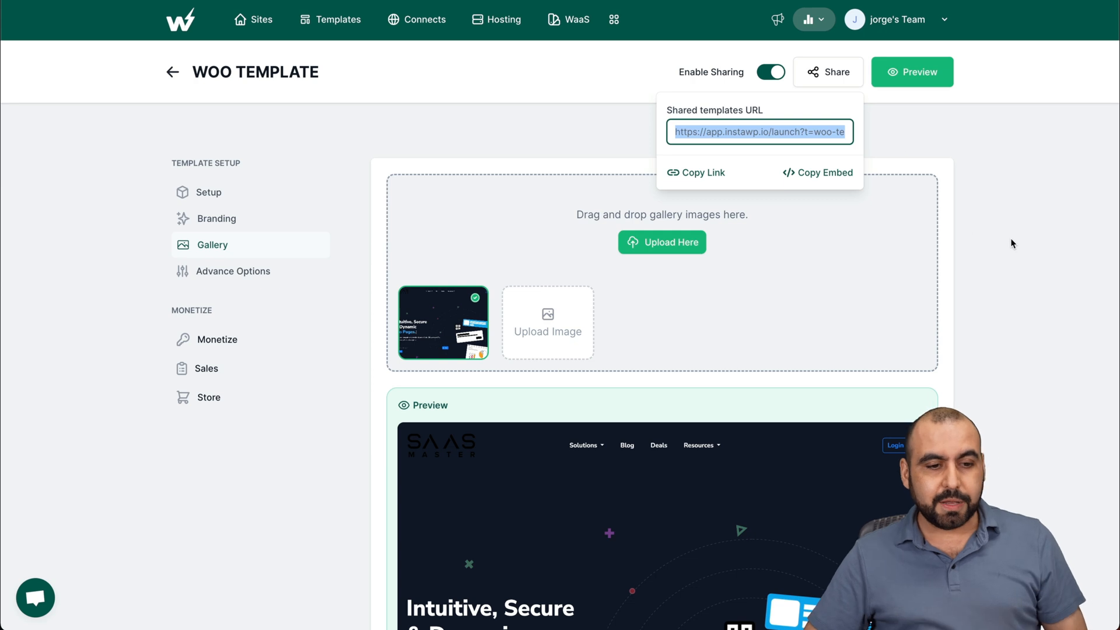
- Review the template's Advance Options, keeping Site Lifetime at 4 Hours, and view its sales page
left_click(1010, 238)
left_click(233, 270)
scroll(480, 403, "down", 1)
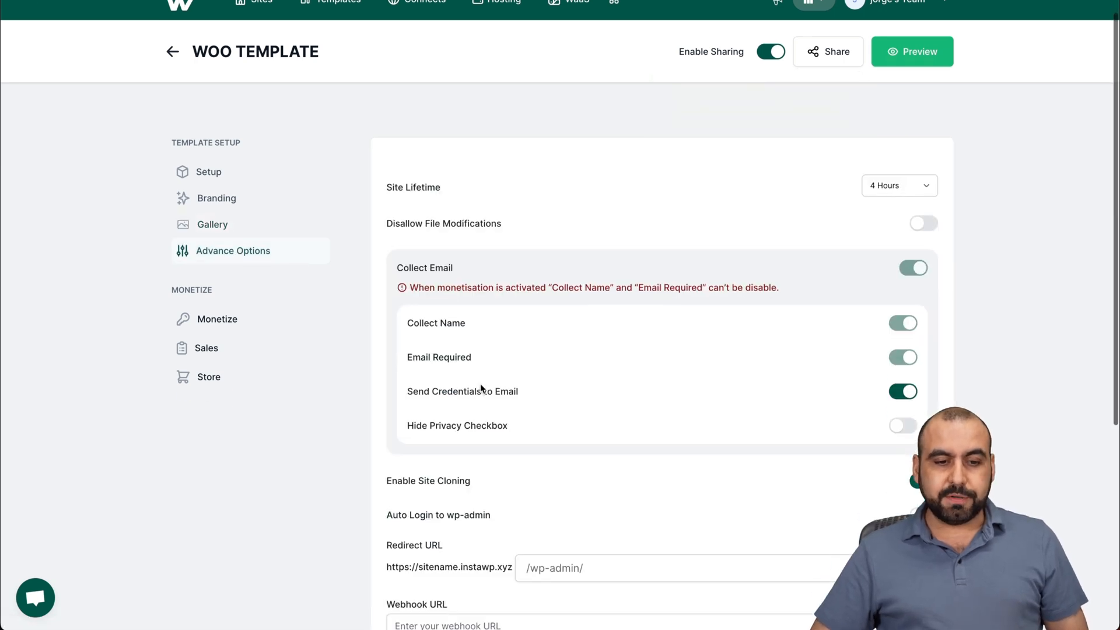
scroll(480, 383, "down", 1)
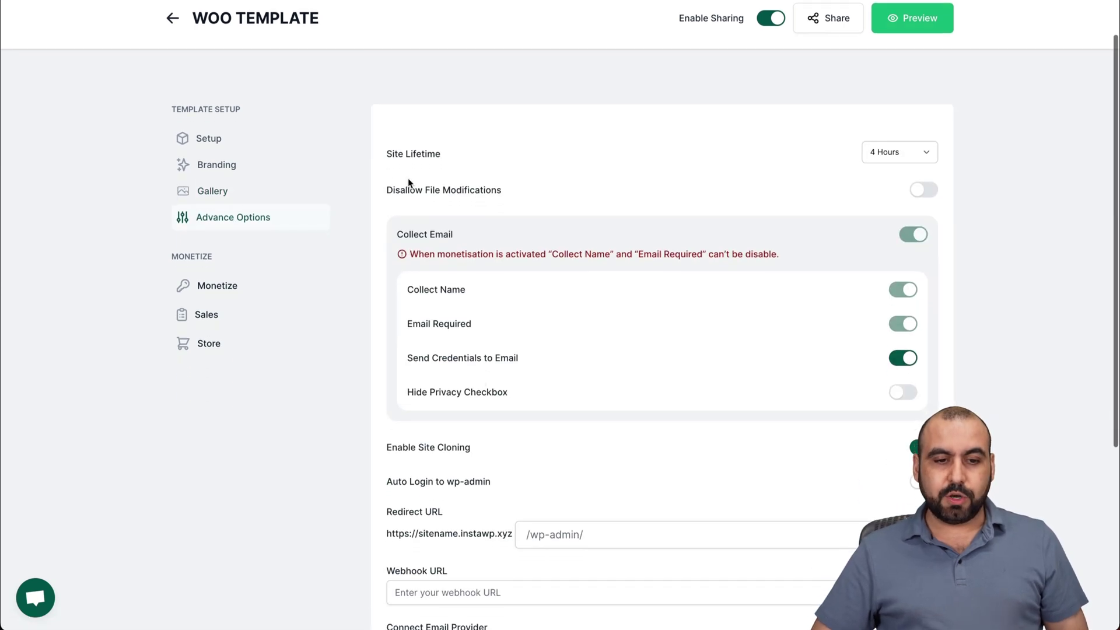
left_click(918, 158)
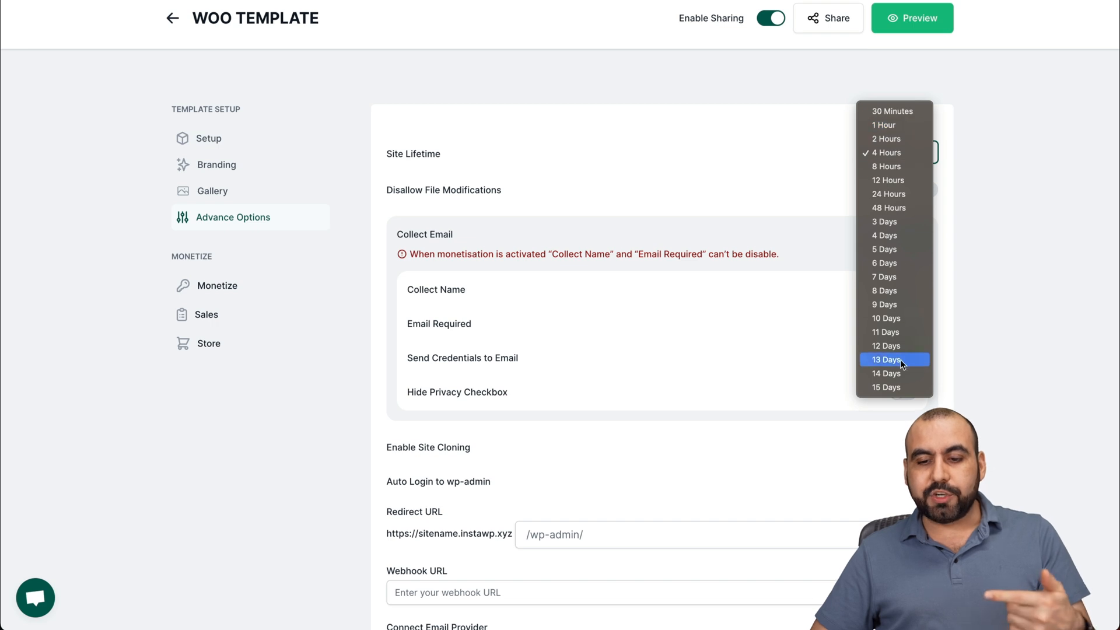
left_click(973, 311)
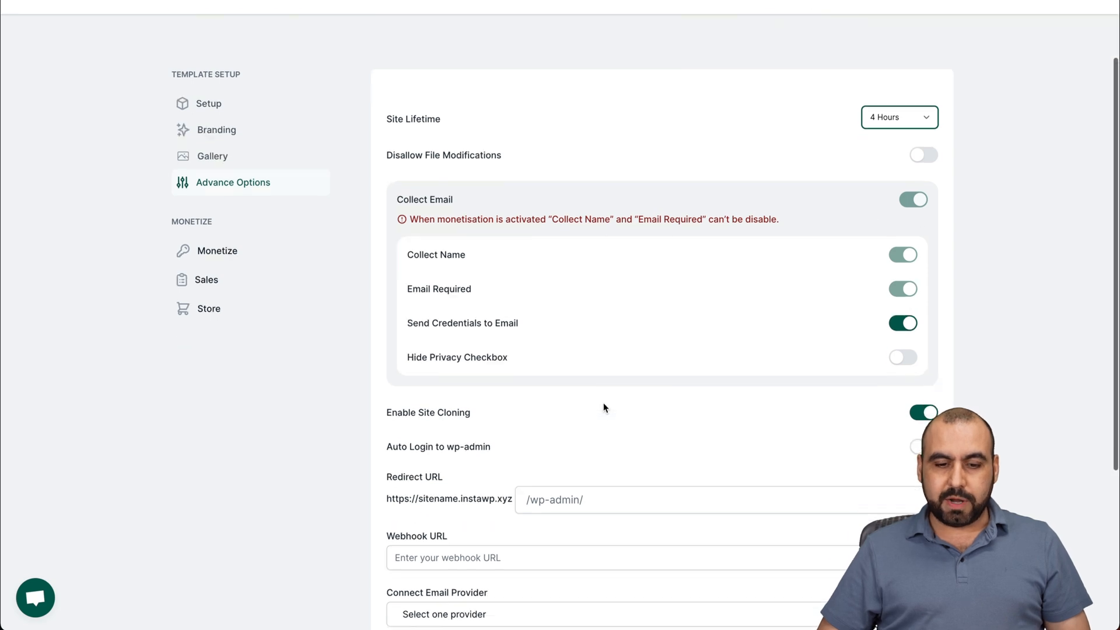
scroll(603, 403, "down", 3)
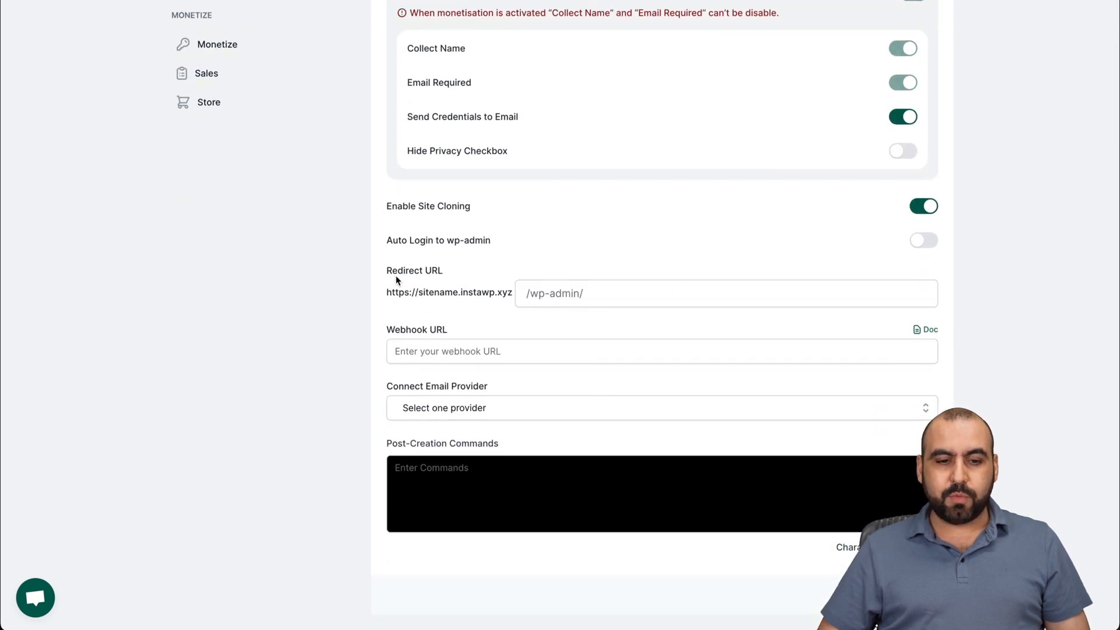
scroll(605, 333, "down", 1)
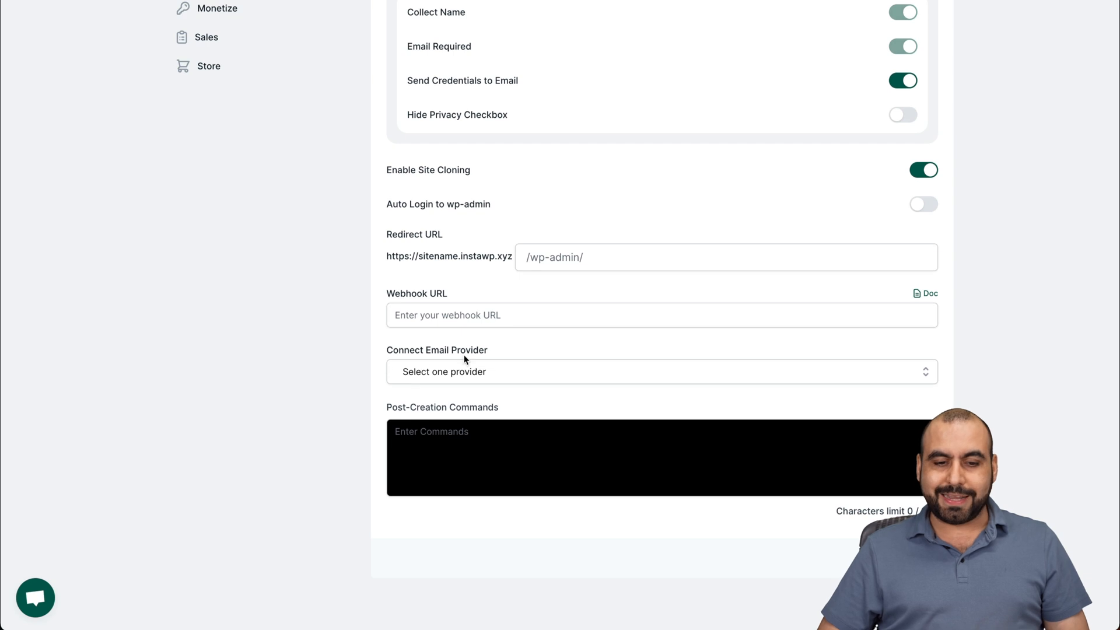
scroll(533, 403, "up", 8)
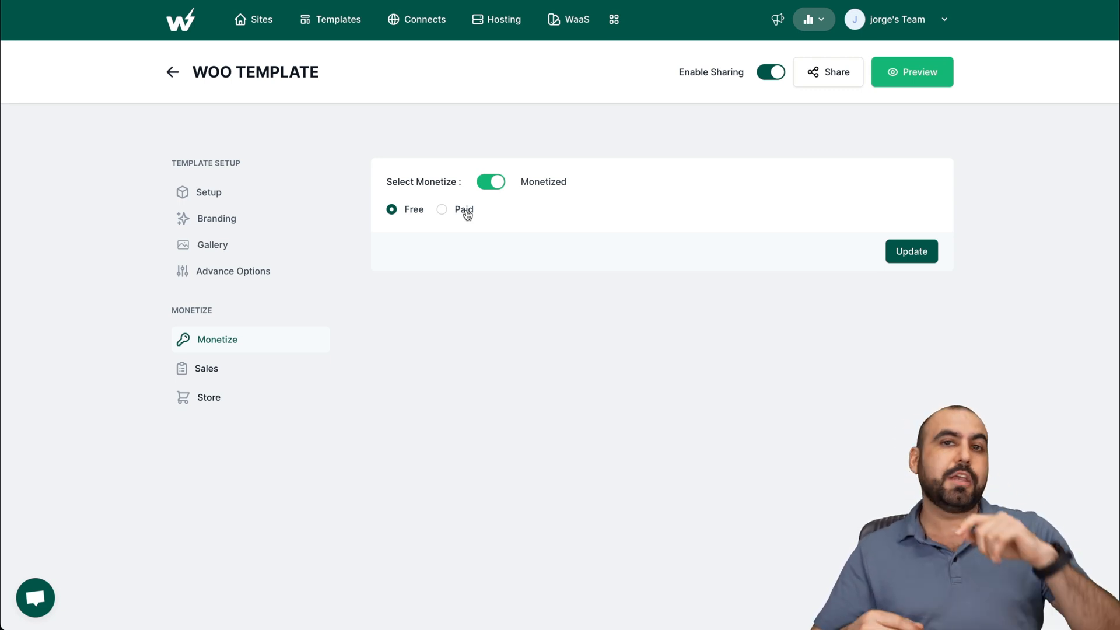
left_click(211, 371)
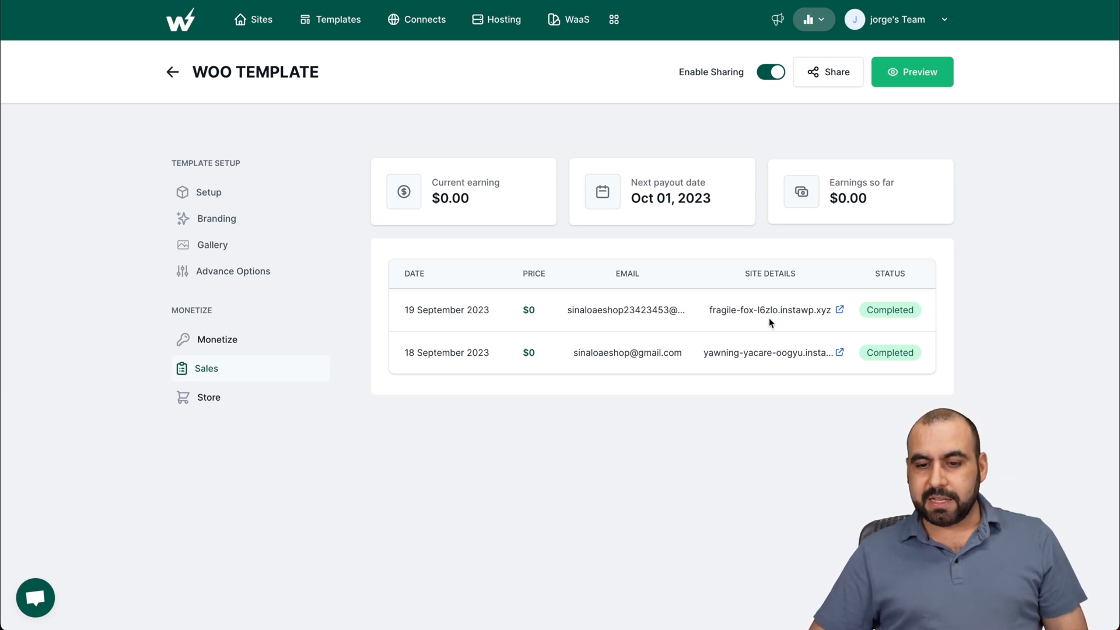
- View the template's store page, then the Connects page listing one connected site
left_click(240, 398)
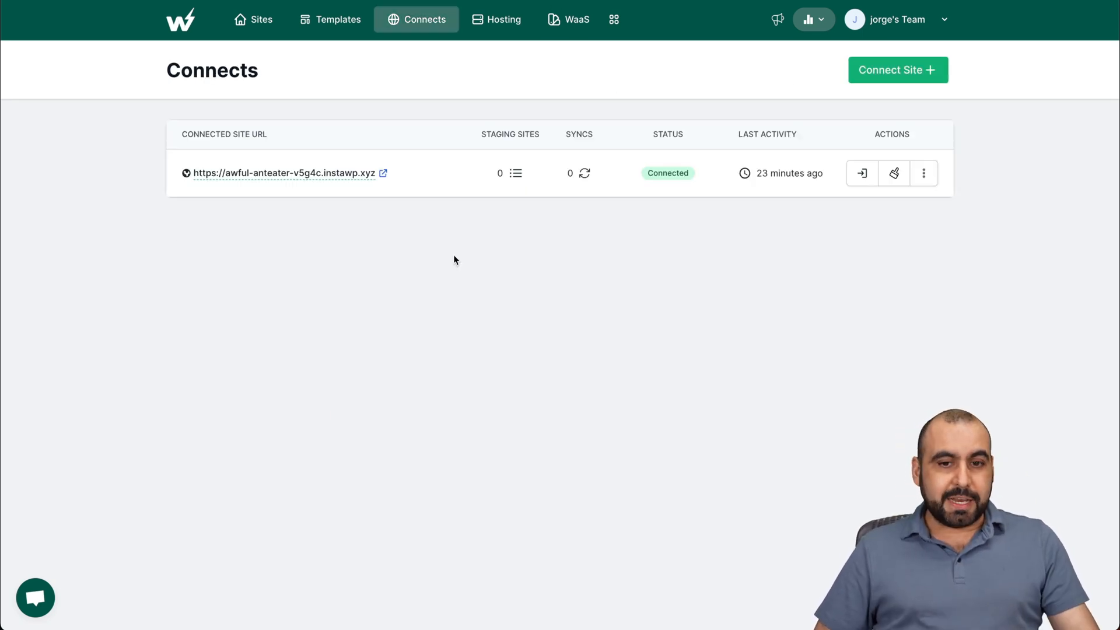
left_click(892, 67)
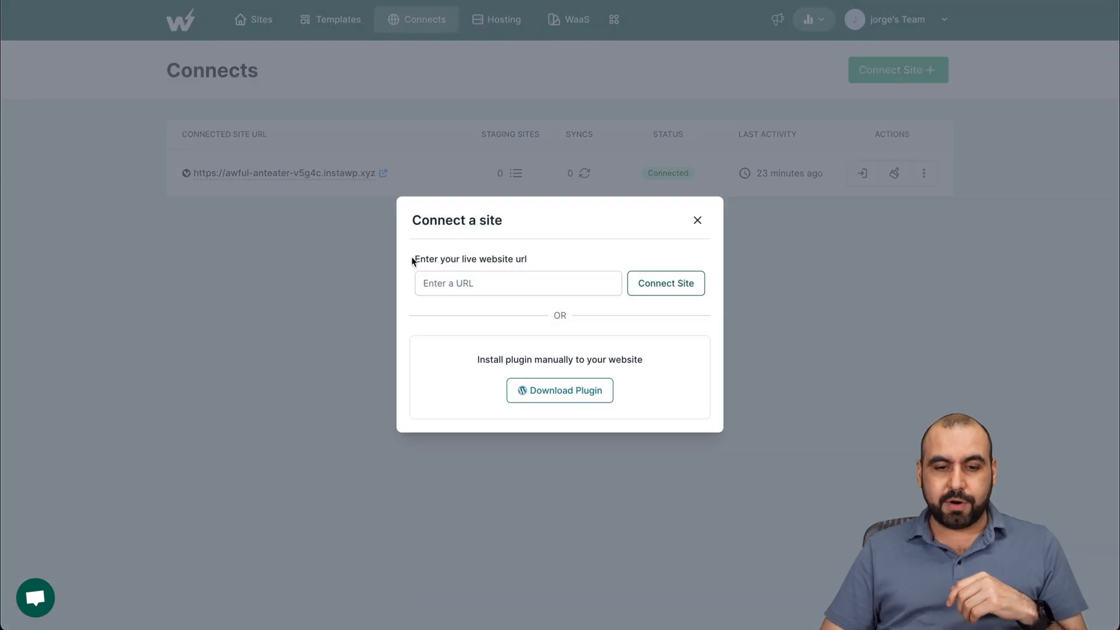
left_click_drag(412, 256, 599, 259)
left_click(578, 278)
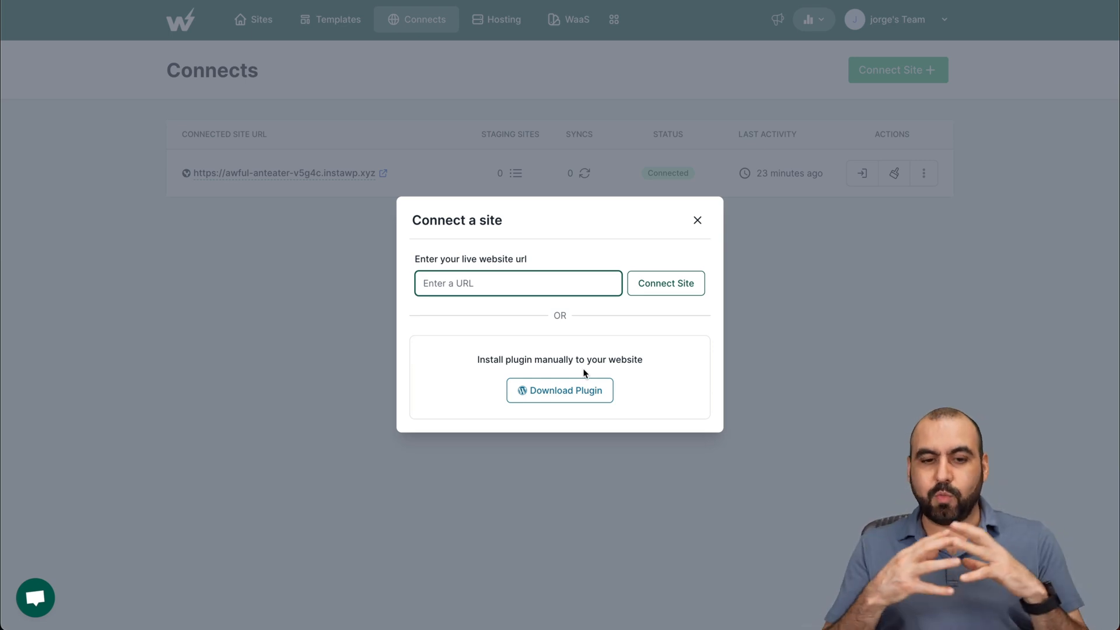
left_click(698, 219)
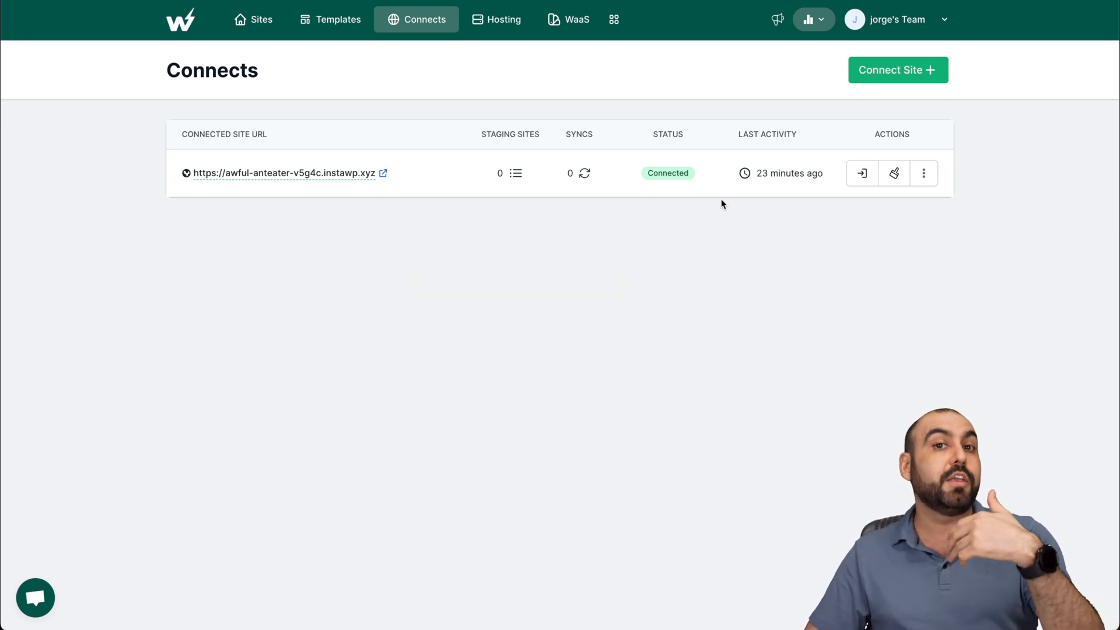
left_click(501, 22)
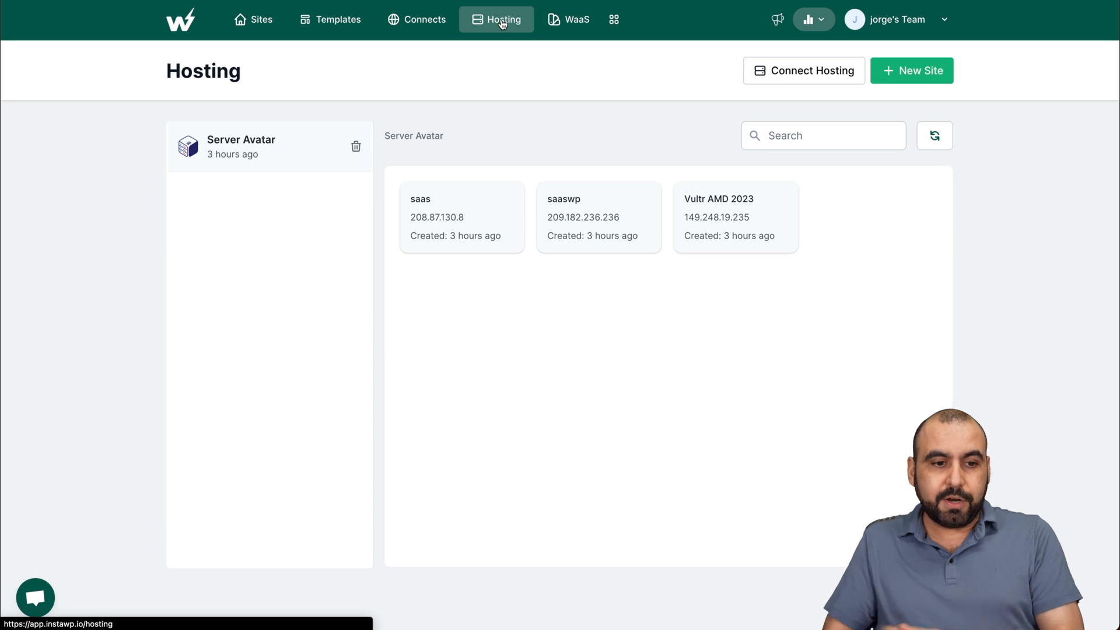
mouse_move(263, 146)
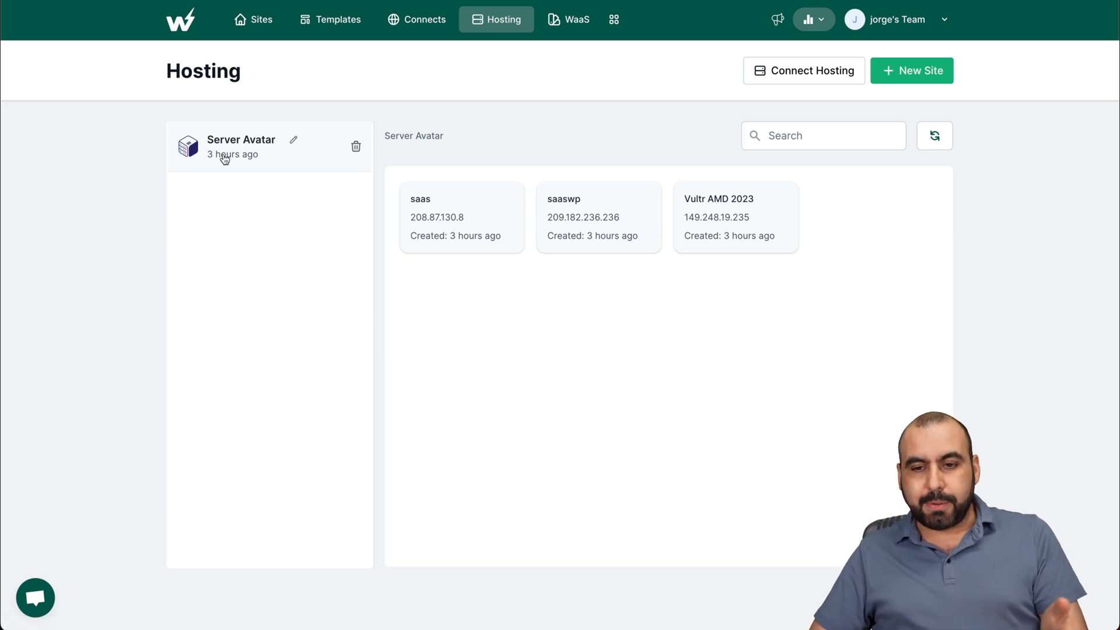
- Browse the Connect Hosting provider list and close it, returning to the Server Avatar servers
left_click(822, 71)
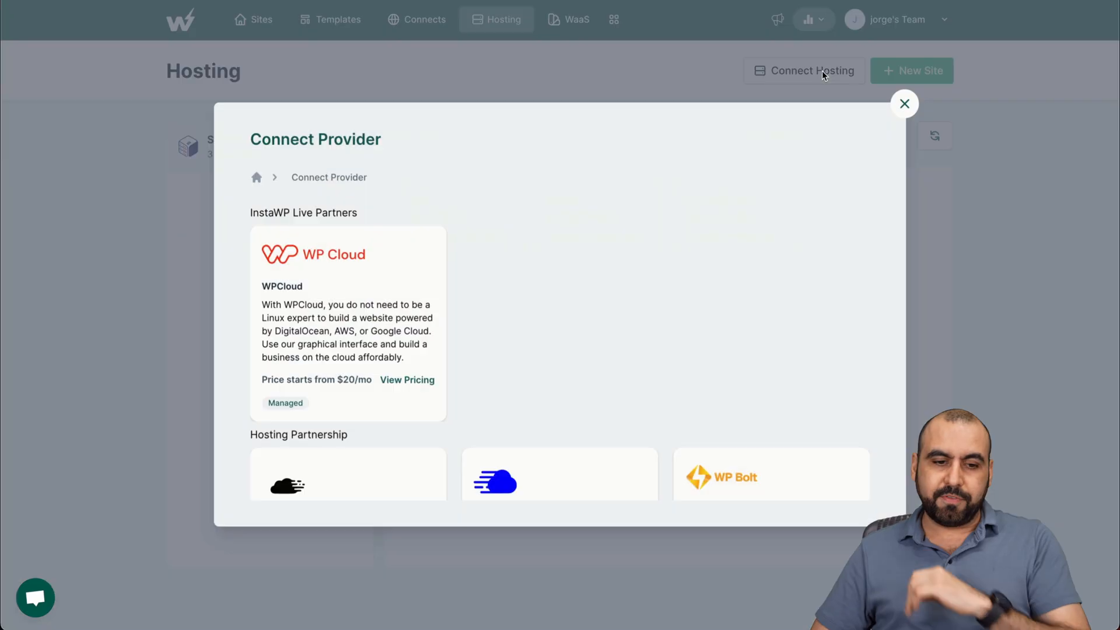
scroll(462, 392, "down", 3)
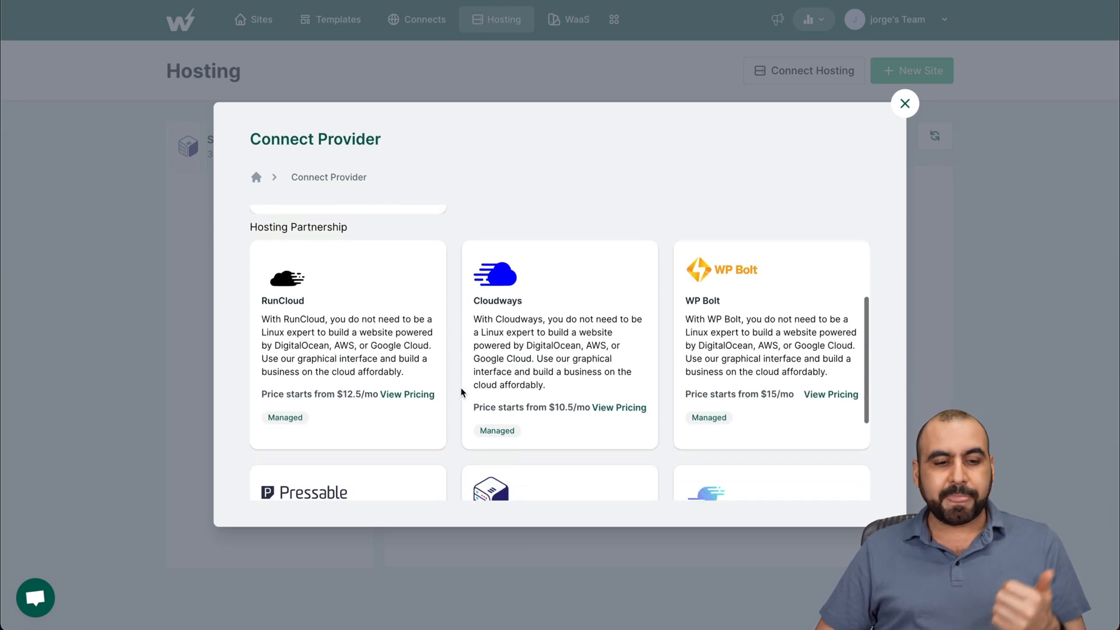
scroll(462, 392, "down", 2)
scroll(717, 323, "down", 3)
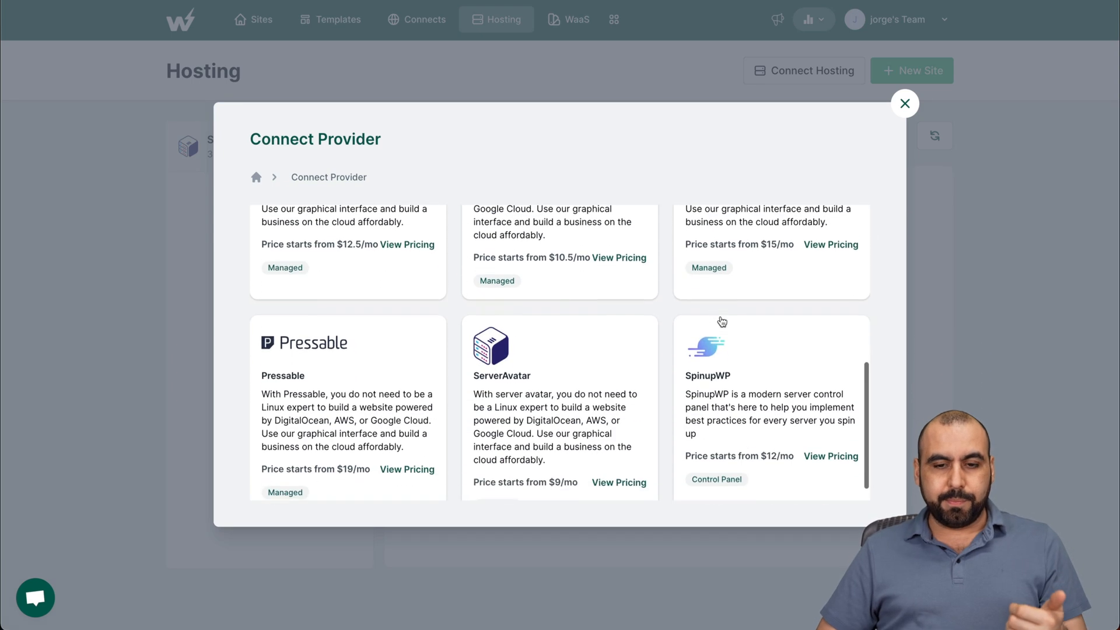
scroll(717, 323, "down", 1)
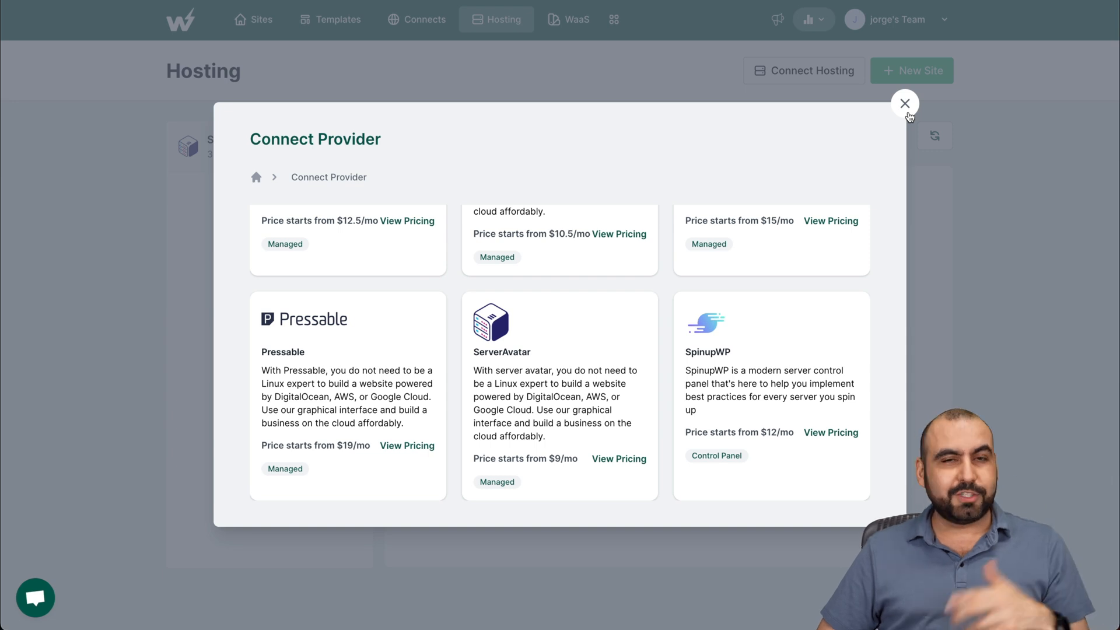
left_click(906, 105)
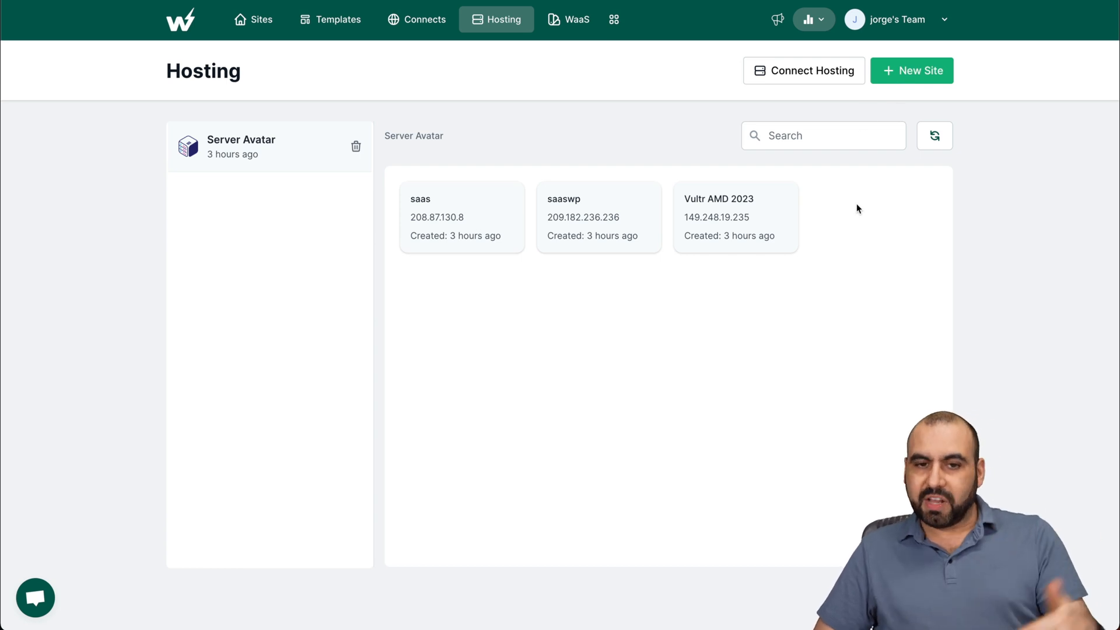
- Edit the WAASSTORE WaaS from the WaaS list and advance to its Options step
left_click(578, 28)
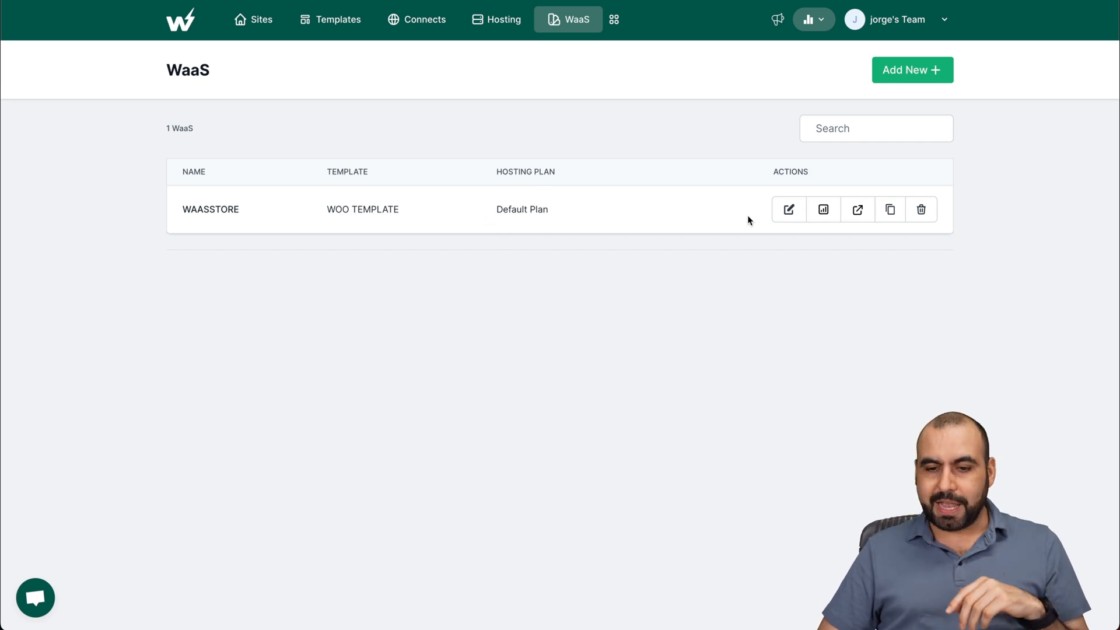
left_click(789, 209)
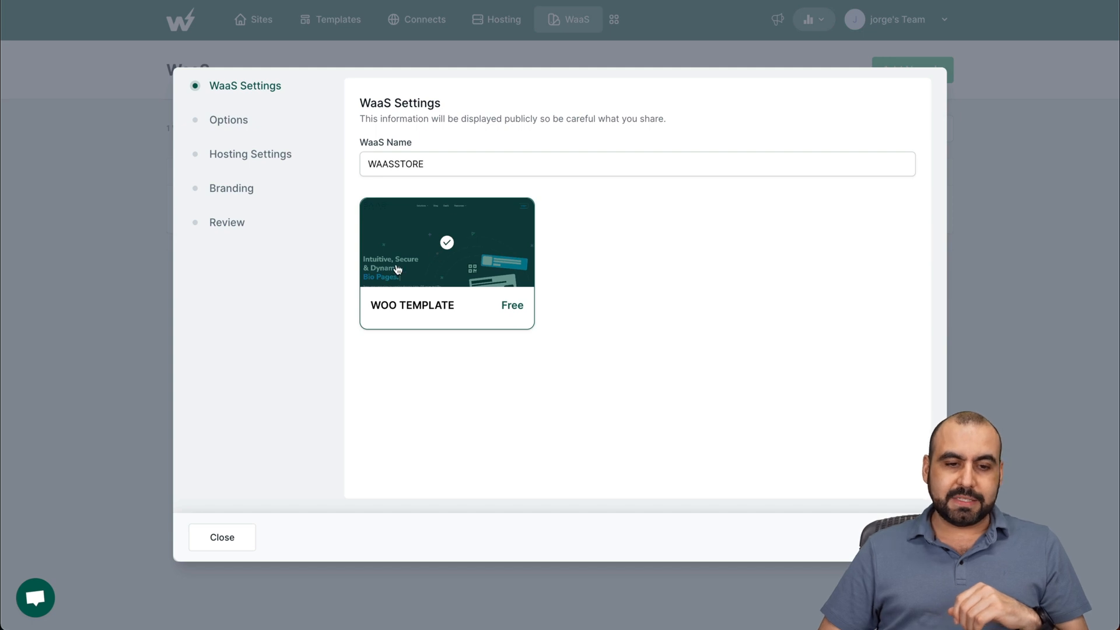
key("Return")
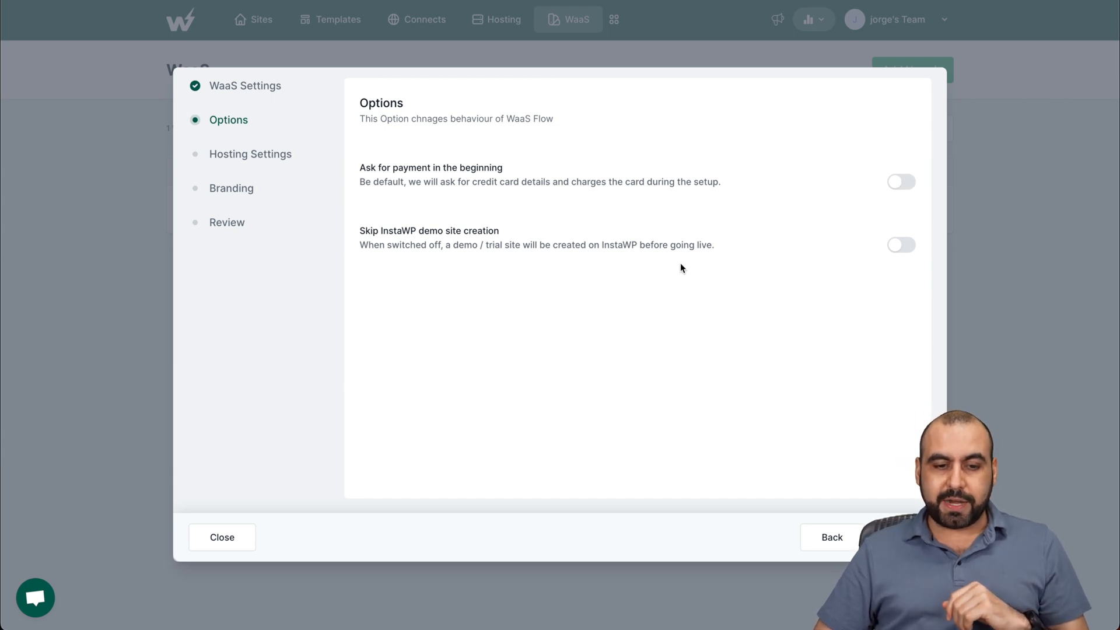
- Enable Skip InstaWP demo site creation, leave upfront payment off, and move to Hosting Settings
left_click(891, 246)
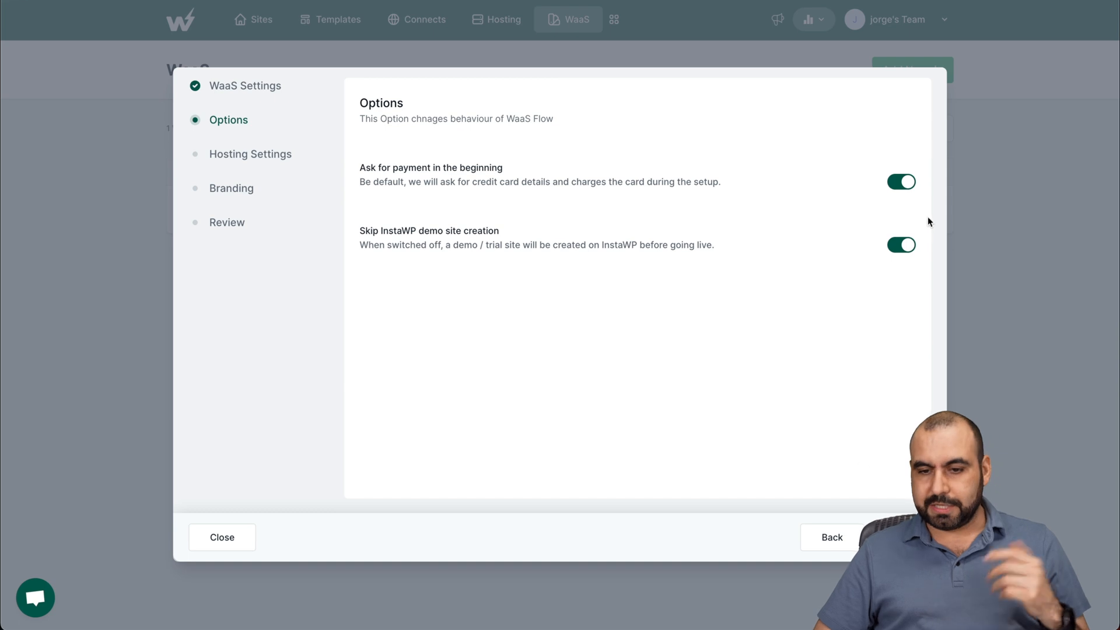
left_click(899, 187)
left_click(902, 538)
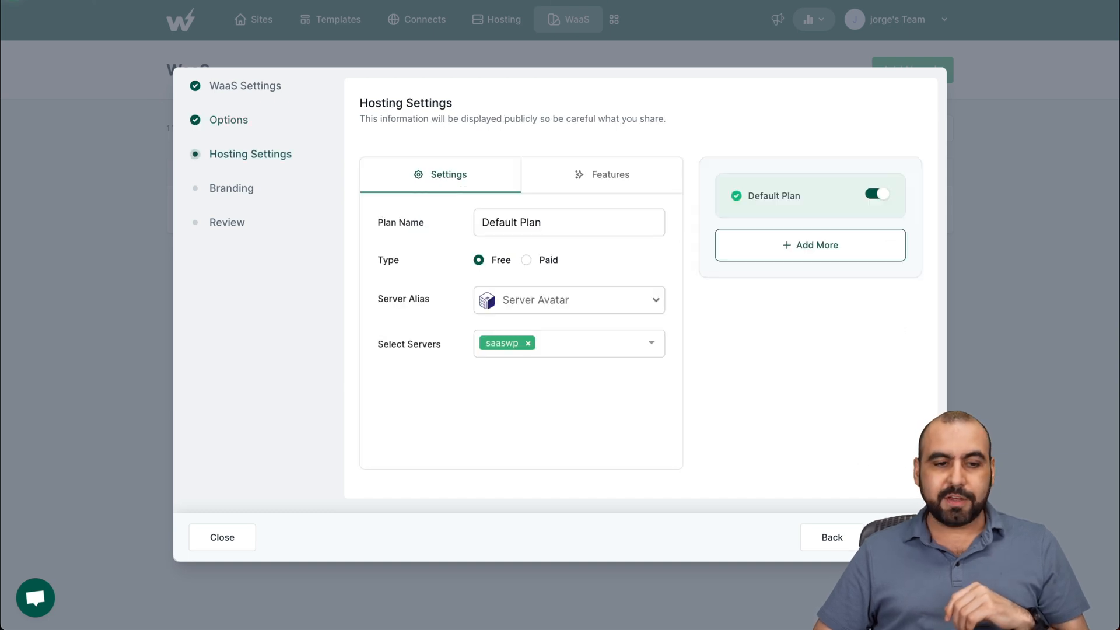
- Rename the Default Plan to FREE Plan and change its label to STARTER
double_click(484, 221)
type("FREE")
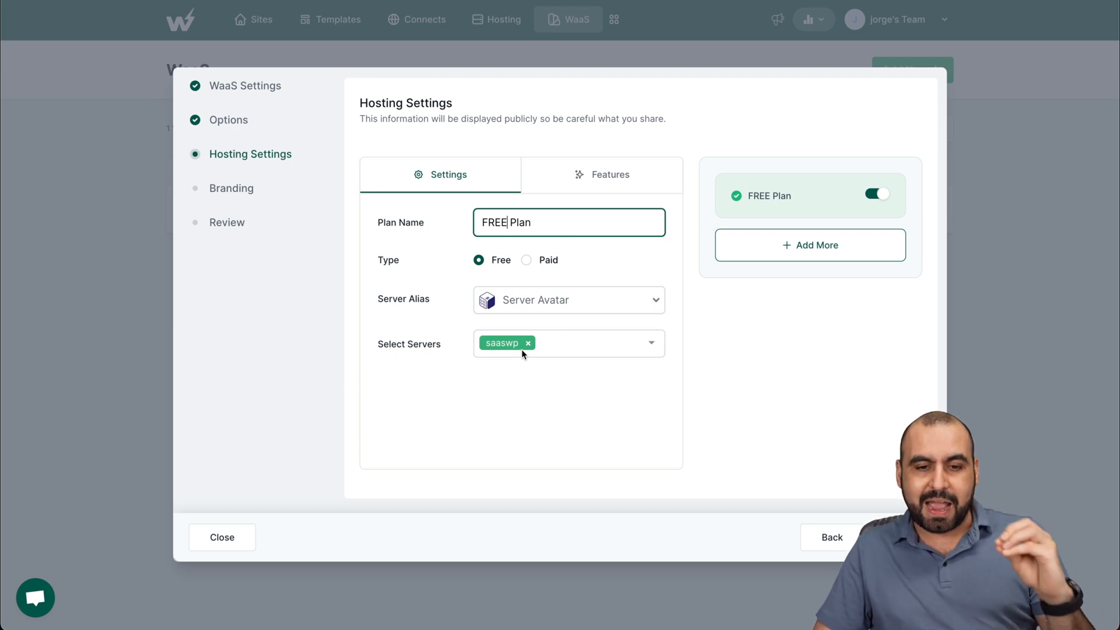
left_click(610, 180)
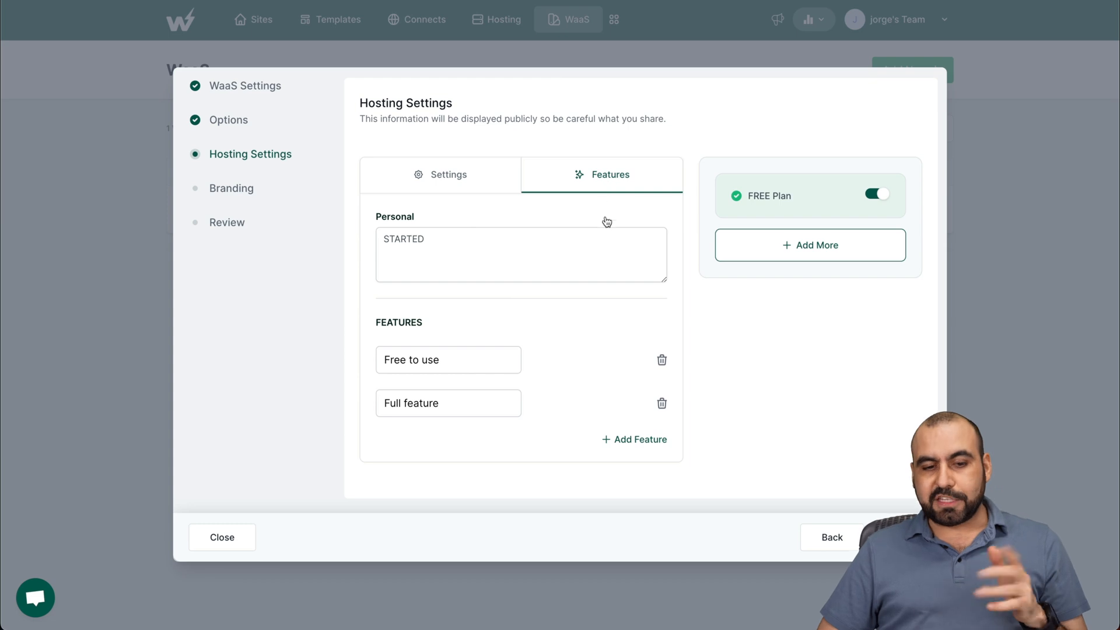
left_click(443, 261)
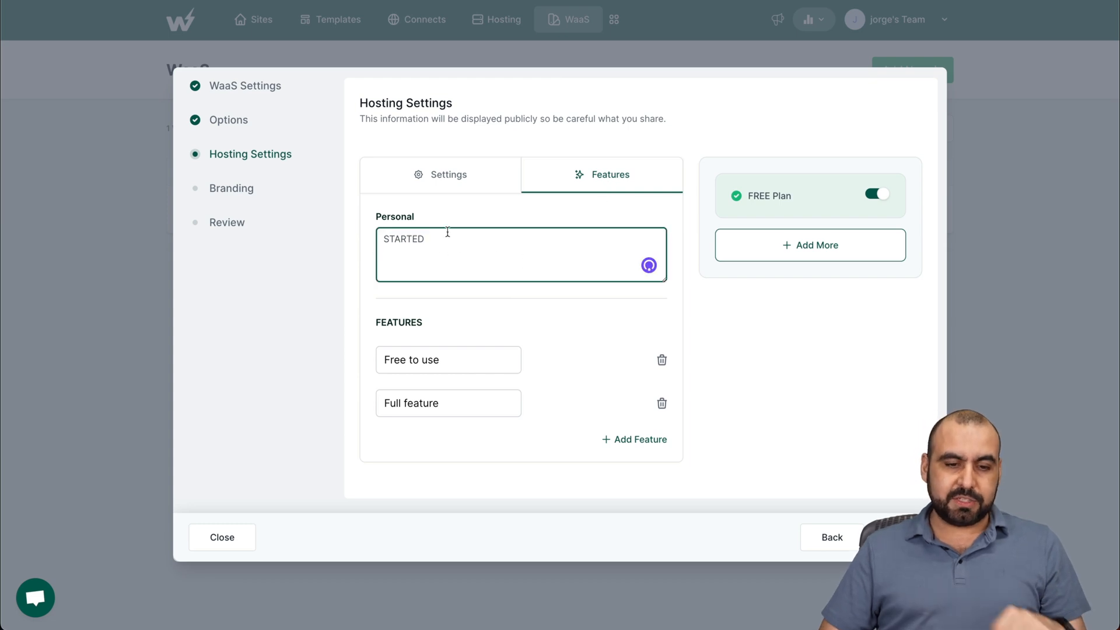
type("R")
left_click(561, 316)
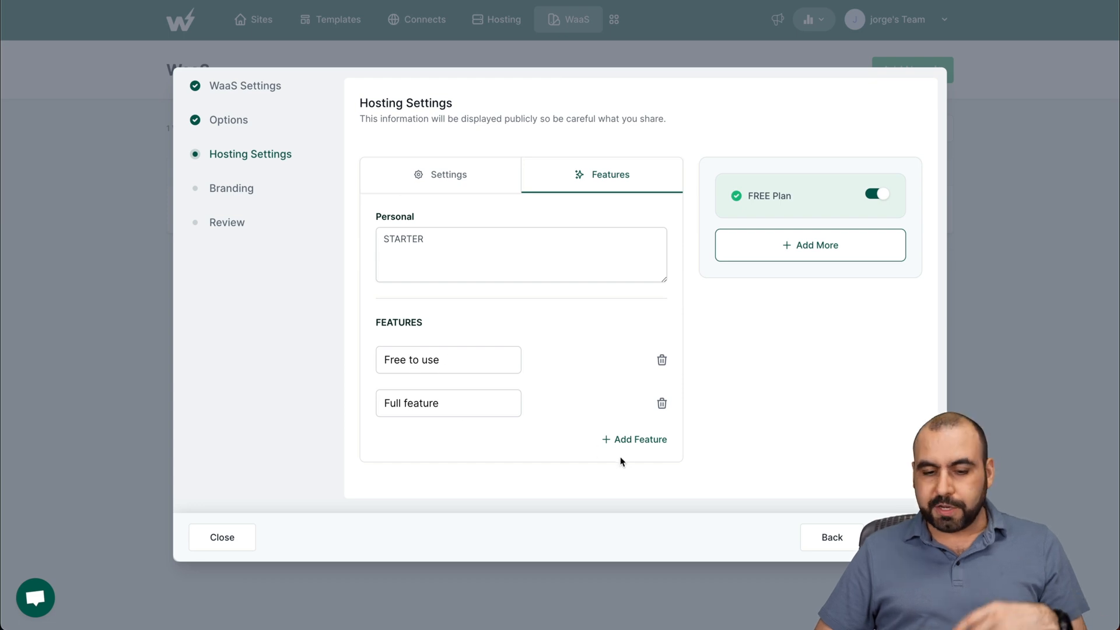
- Add a third FREE Plan feature, Edit Plugins, and start a second hosting plan
left_click(634, 439)
double_click(470, 447)
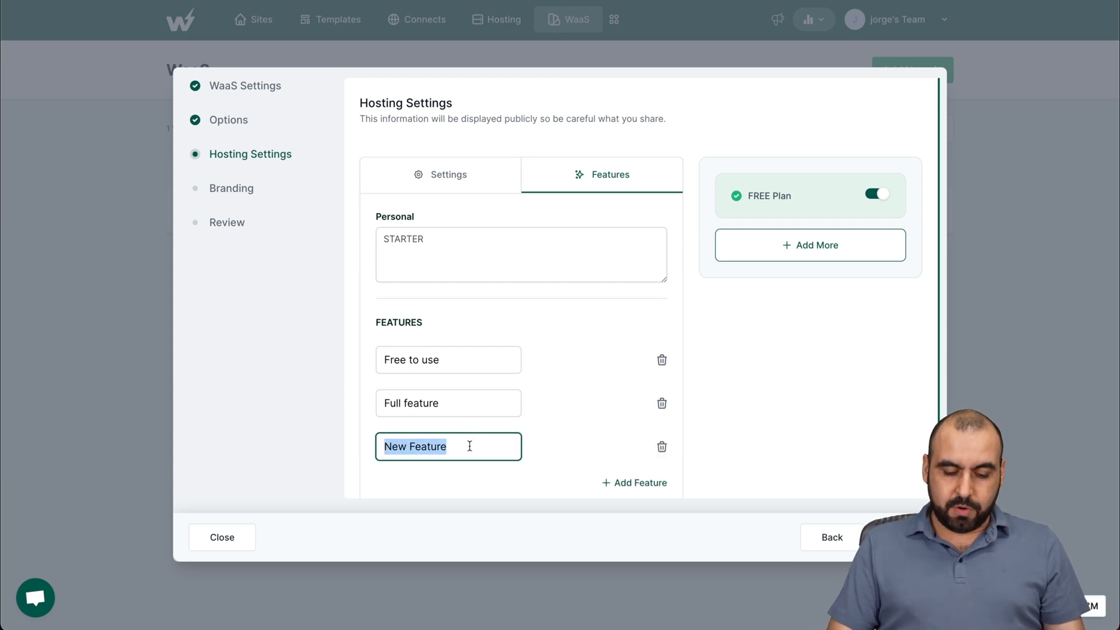
type("Edit Plugins")
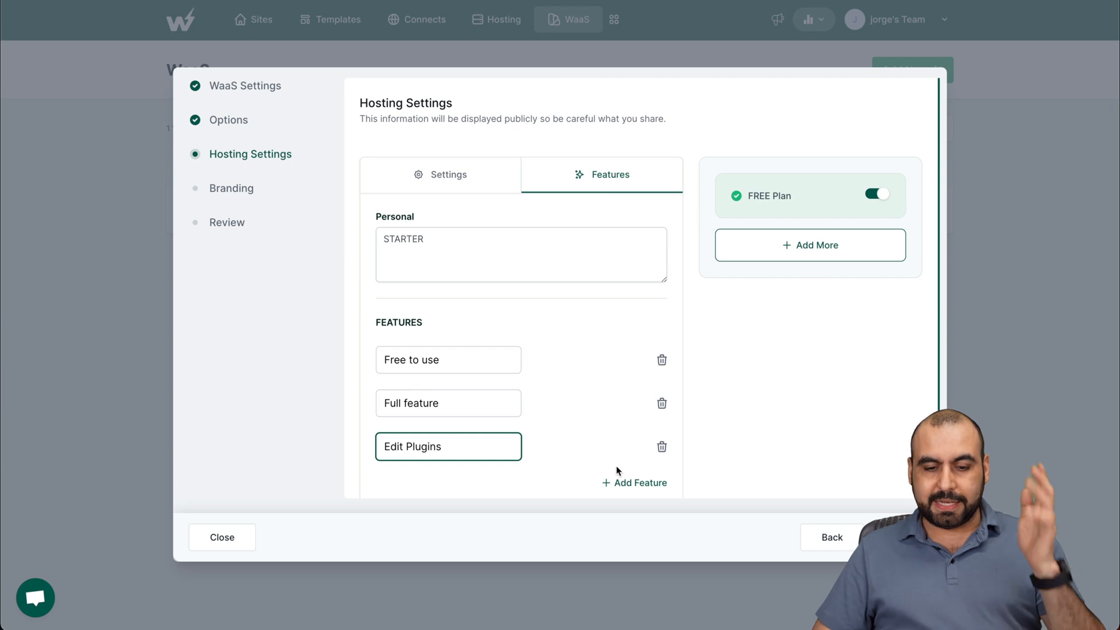
left_click(858, 245)
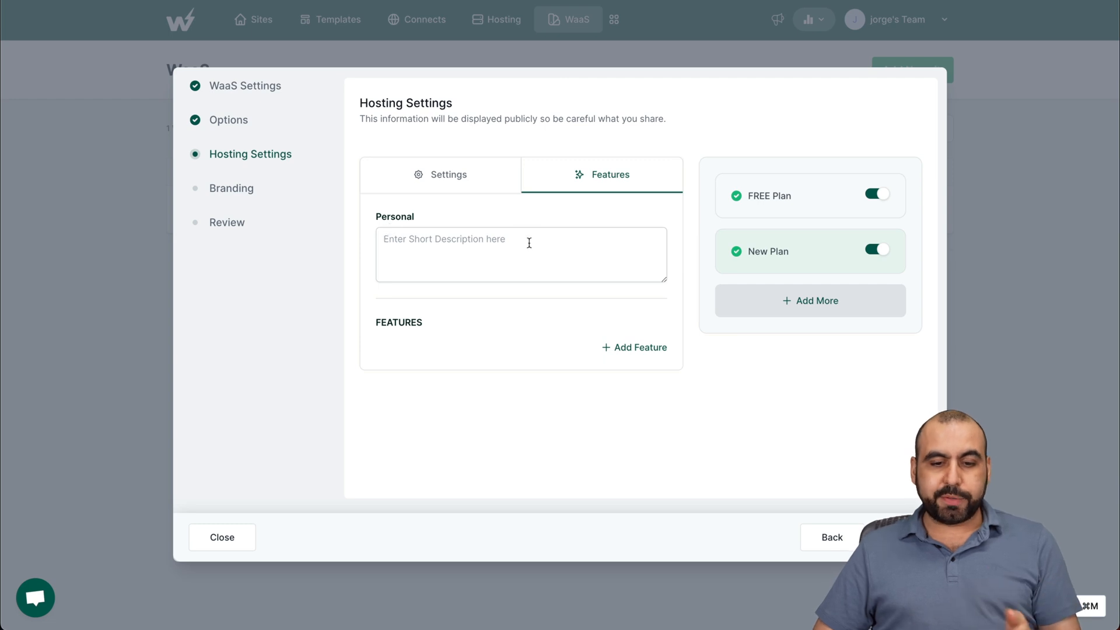
- Write the new plan's description and add a feature entry to it
left_click(452, 240)
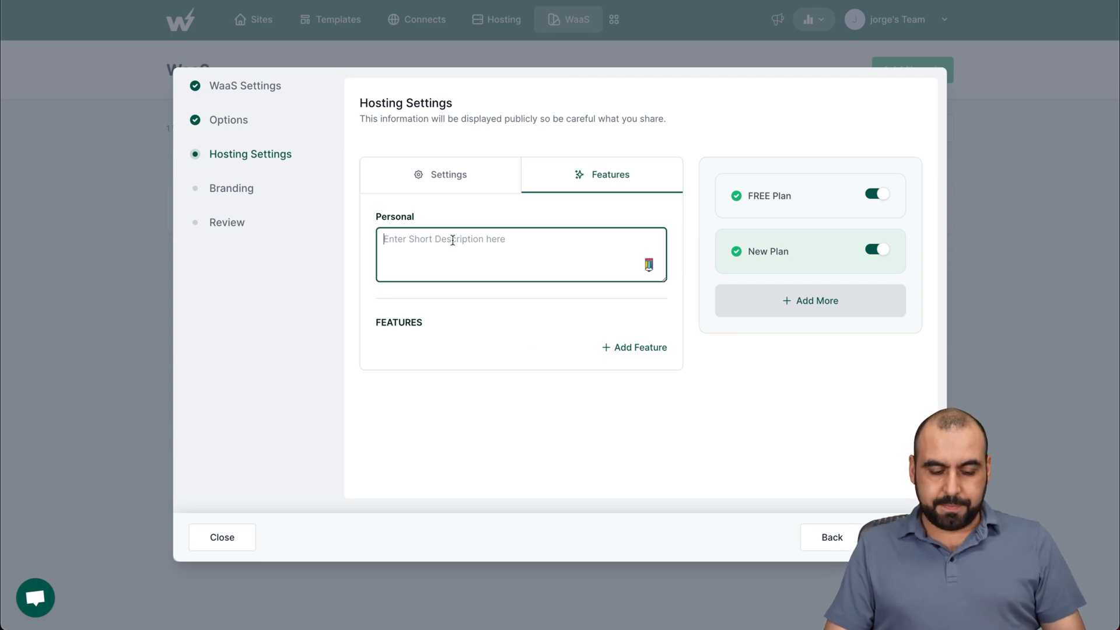
type("P")
key("BackSpace")
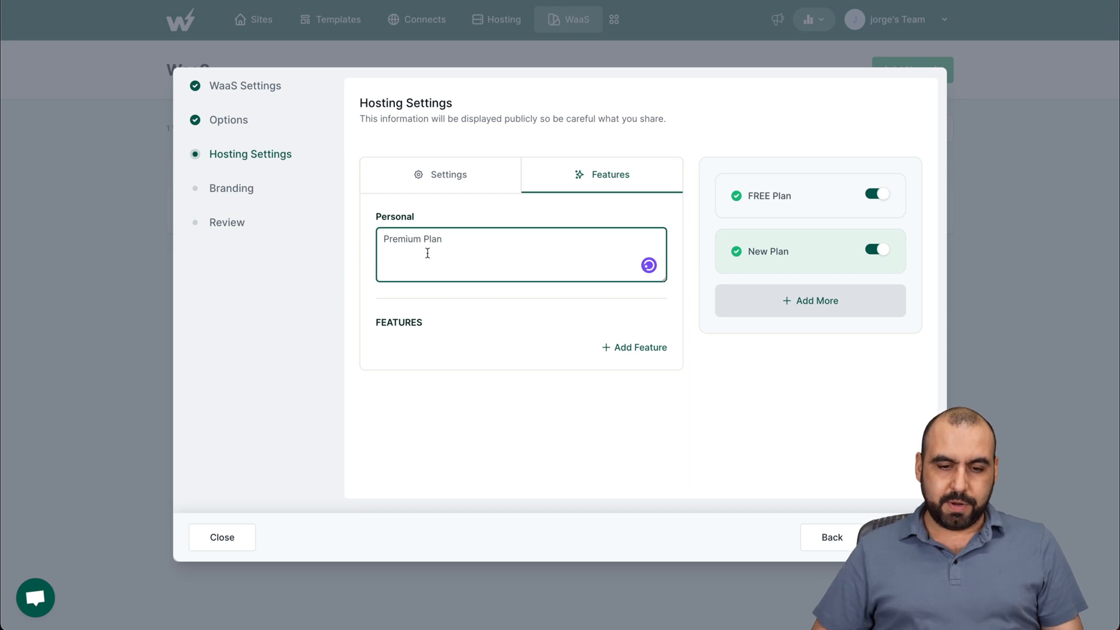
left_click(637, 348)
left_click(447, 360)
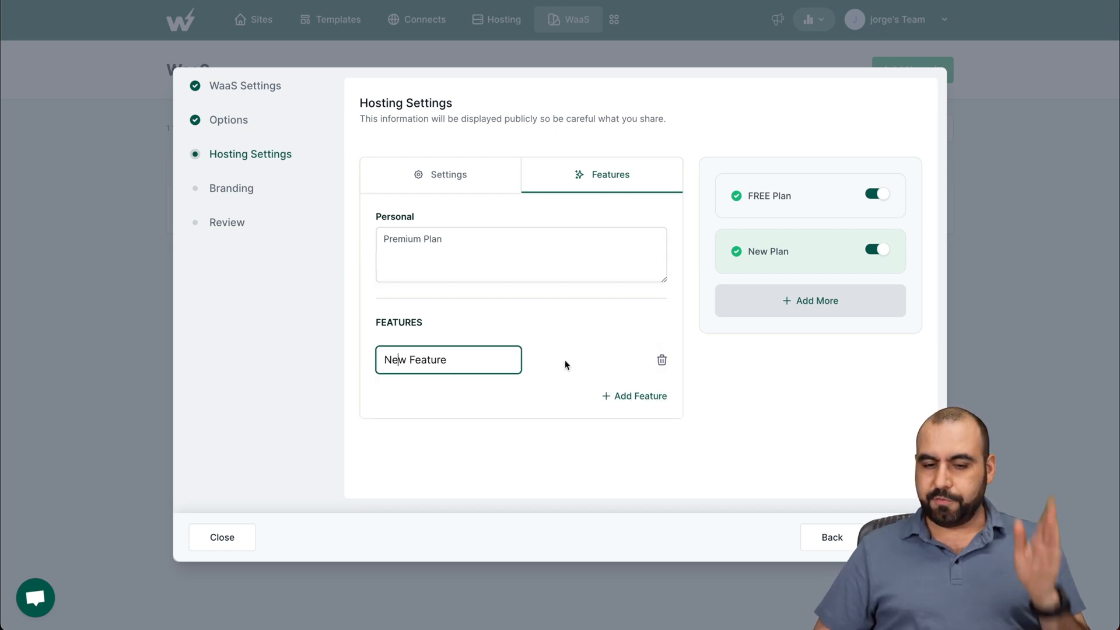
- Name it Premium Plan, assign Server Avatar's saaswp server, and continue to Branding
left_click(444, 174)
double_click(492, 222)
type("P")
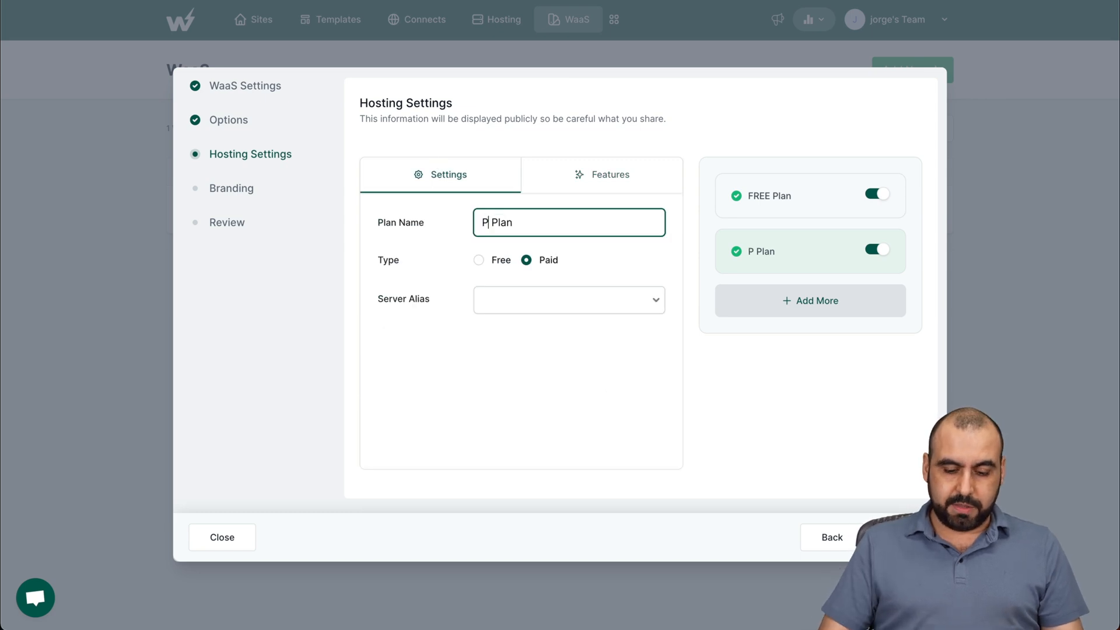
type("remium")
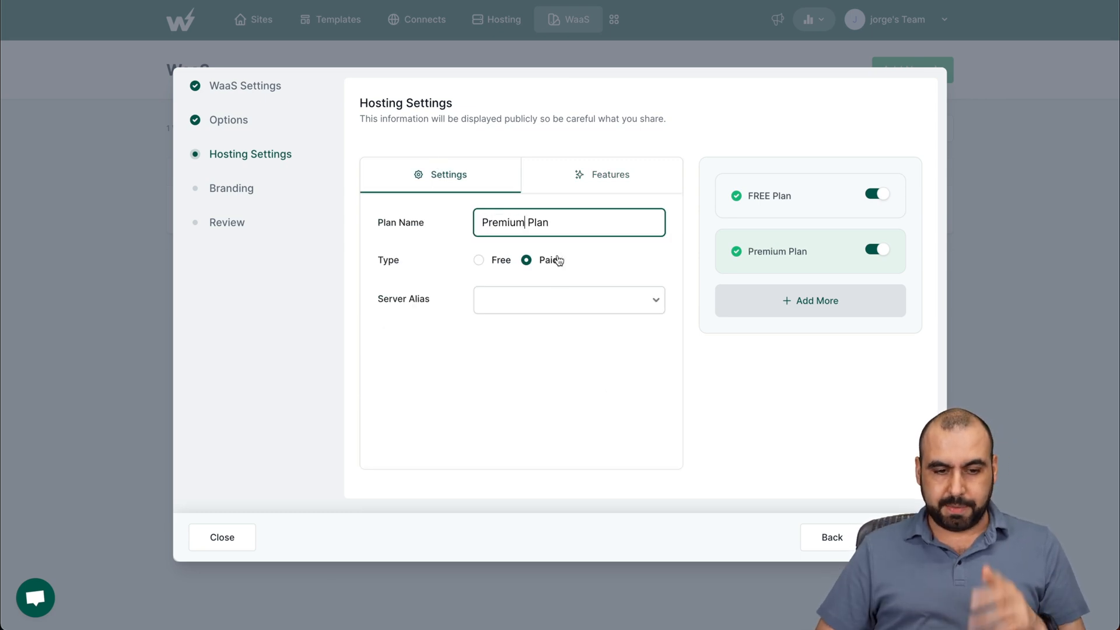
left_click(569, 299)
left_click(569, 331)
left_click(528, 343)
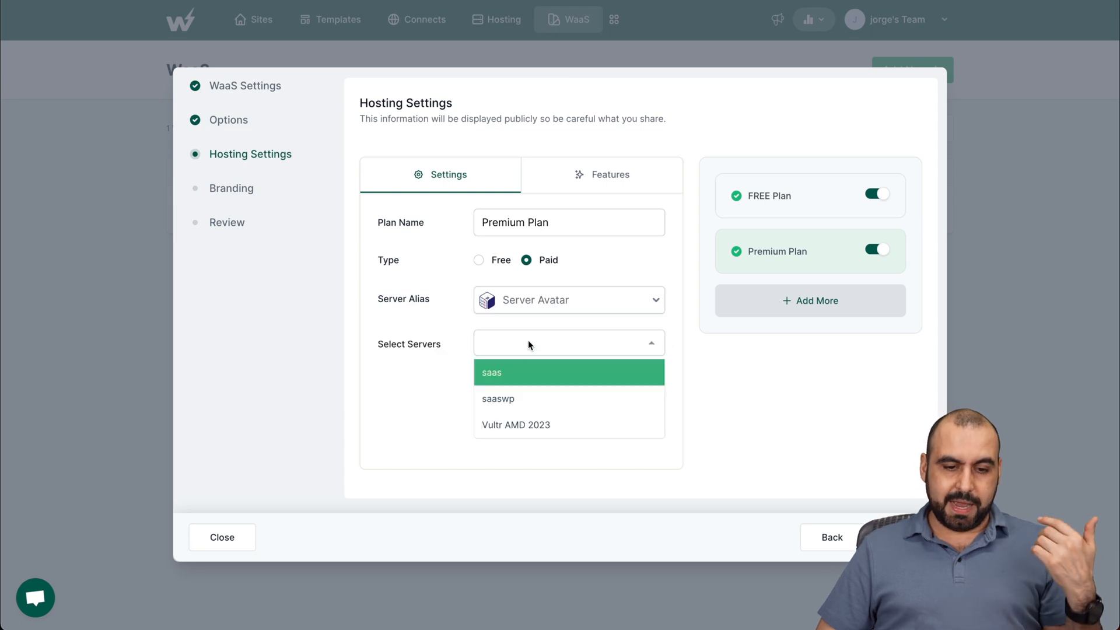
left_click(530, 398)
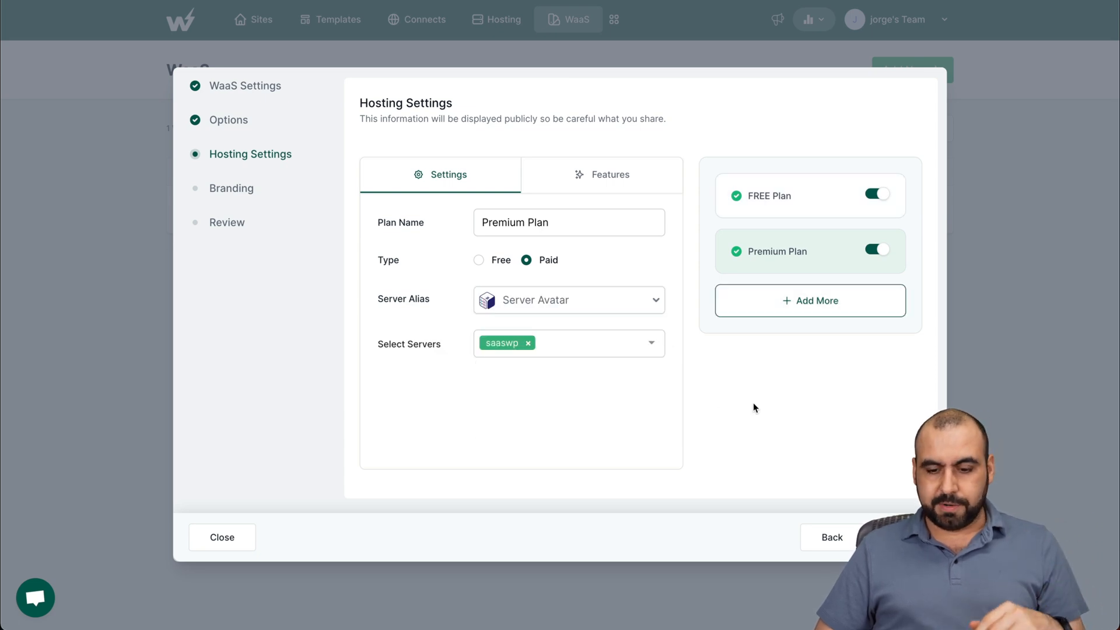
left_click(902, 537)
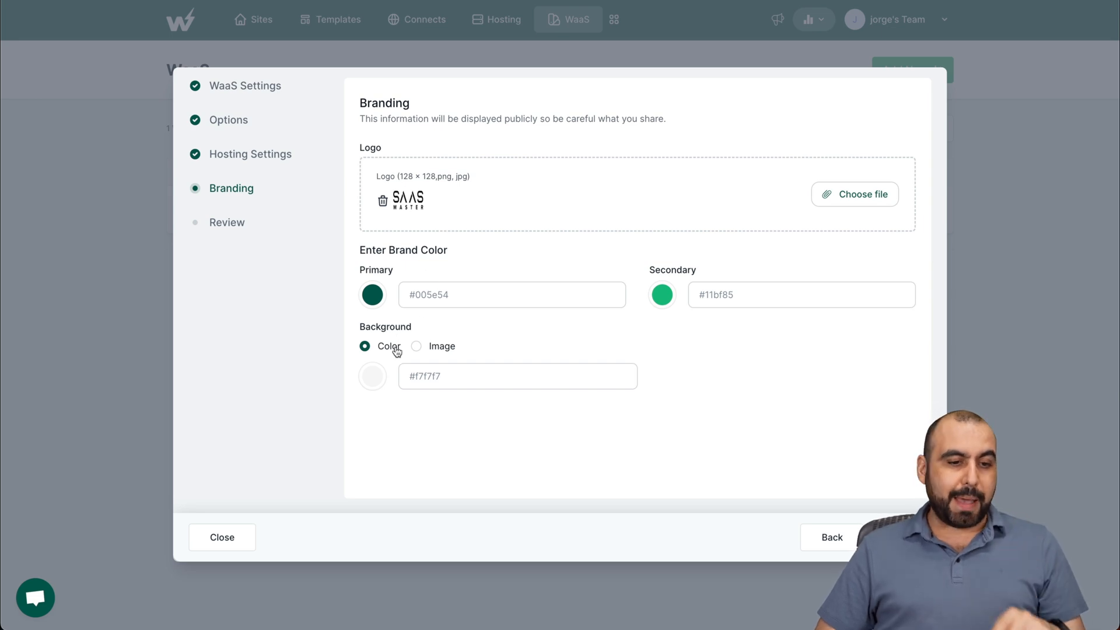
- Pass Branding, review the summary and submit WAASSTORE with FREE and Premium plans
left_click(902, 538)
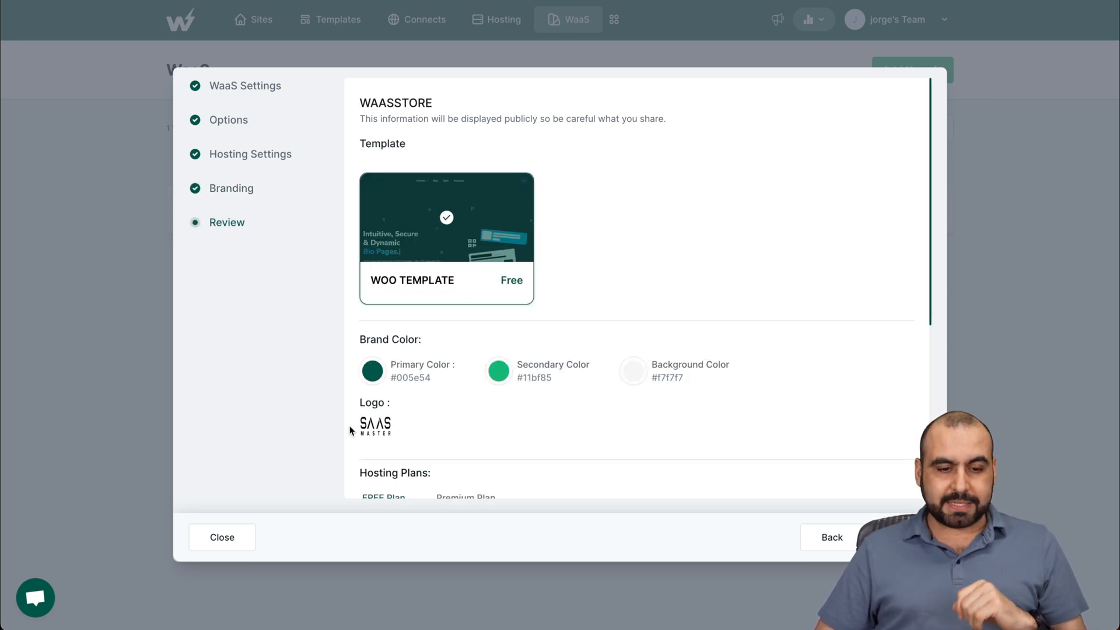
scroll(537, 495, "down", 3)
scroll(539, 495, "down", 1)
scroll(538, 496, "up", 4)
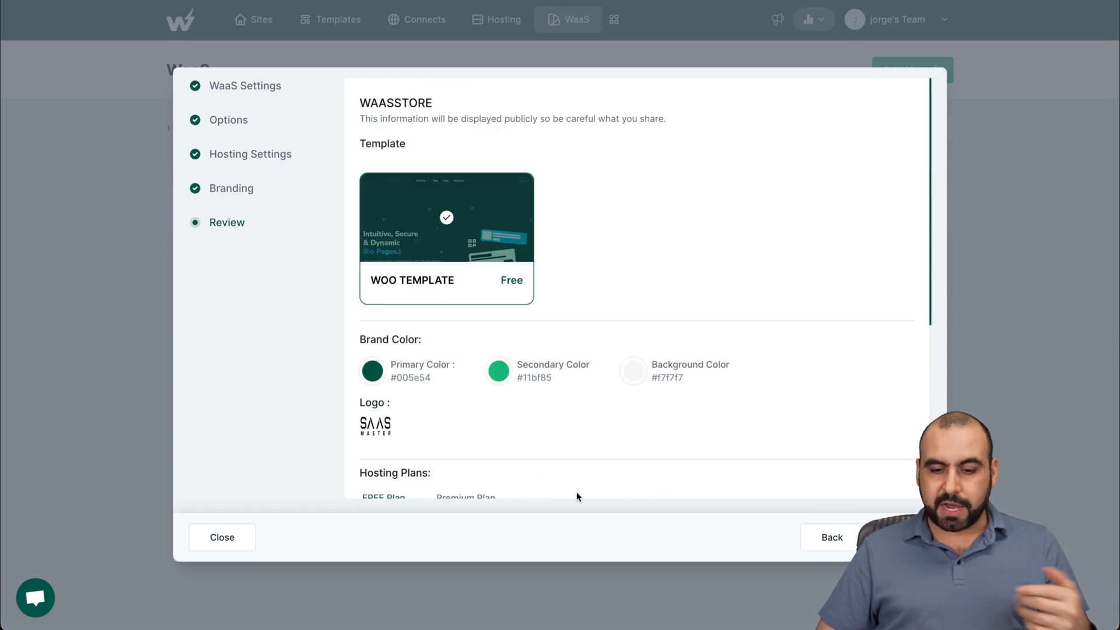
left_click(902, 537)
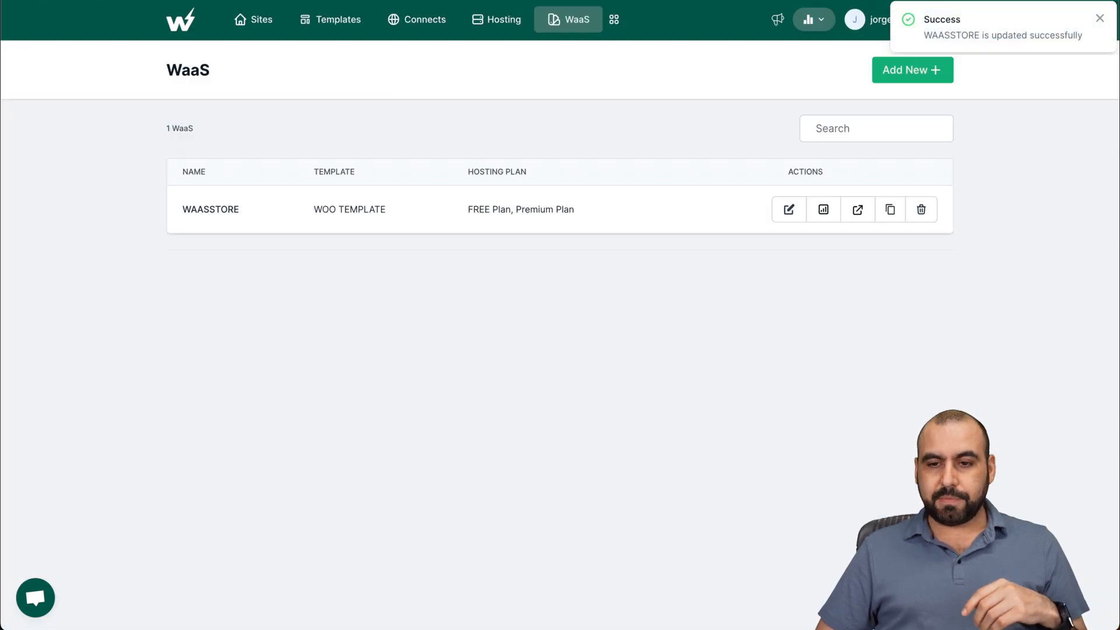
- Preview the SaaS Master signup, choose WOO TEMPLATE, enter name and email, and start site setup
left_click(859, 209)
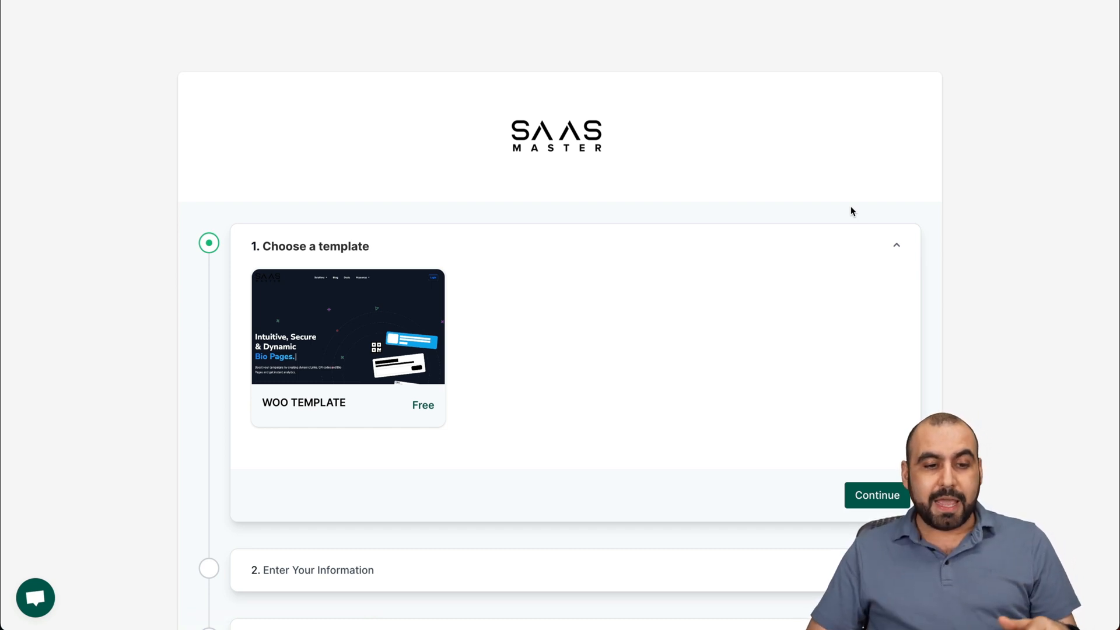
left_click(344, 332)
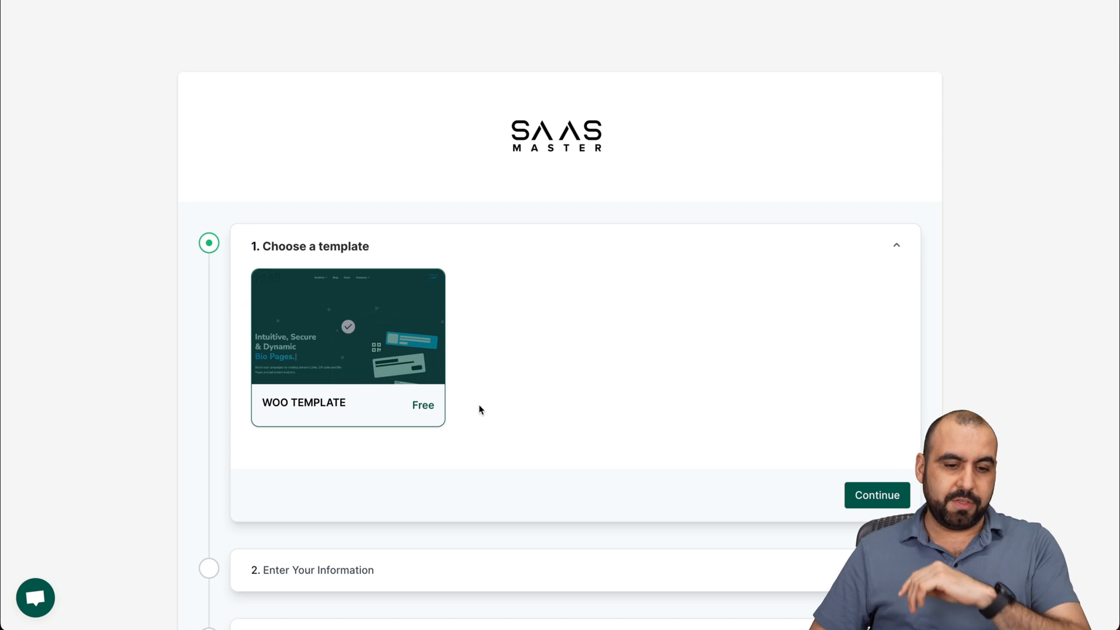
left_click(857, 496)
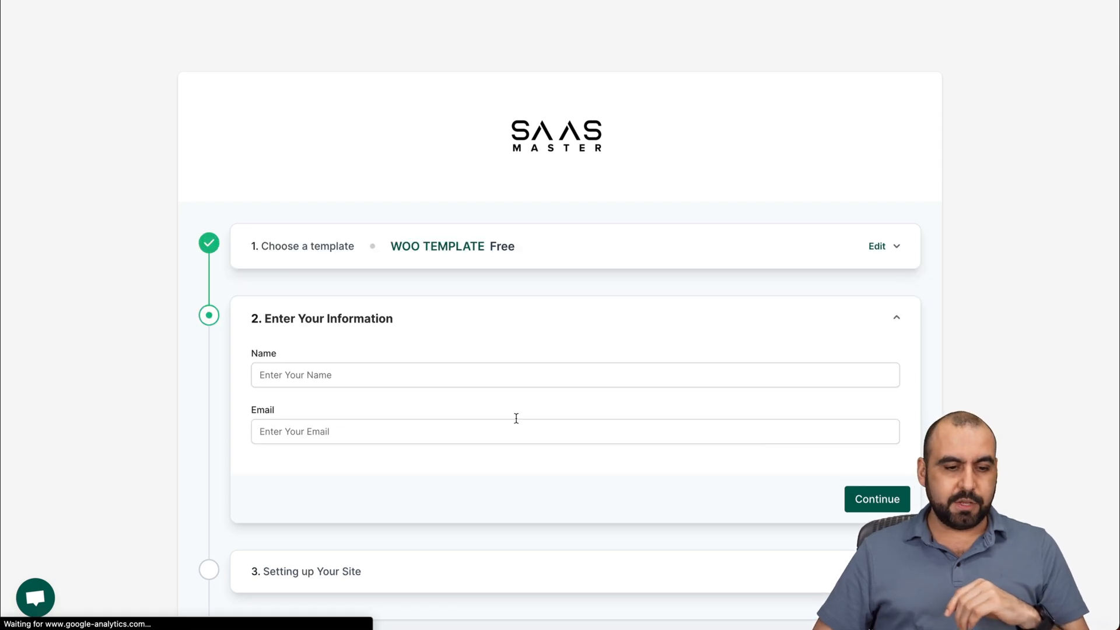
left_click(359, 374)
type("Jorge")
key("Tab")
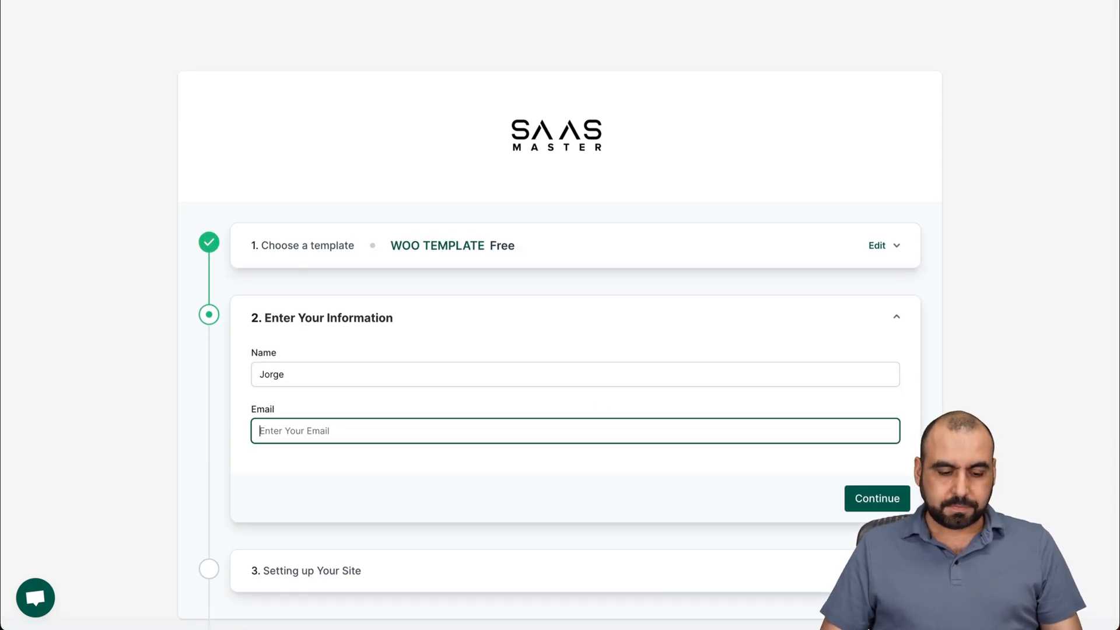
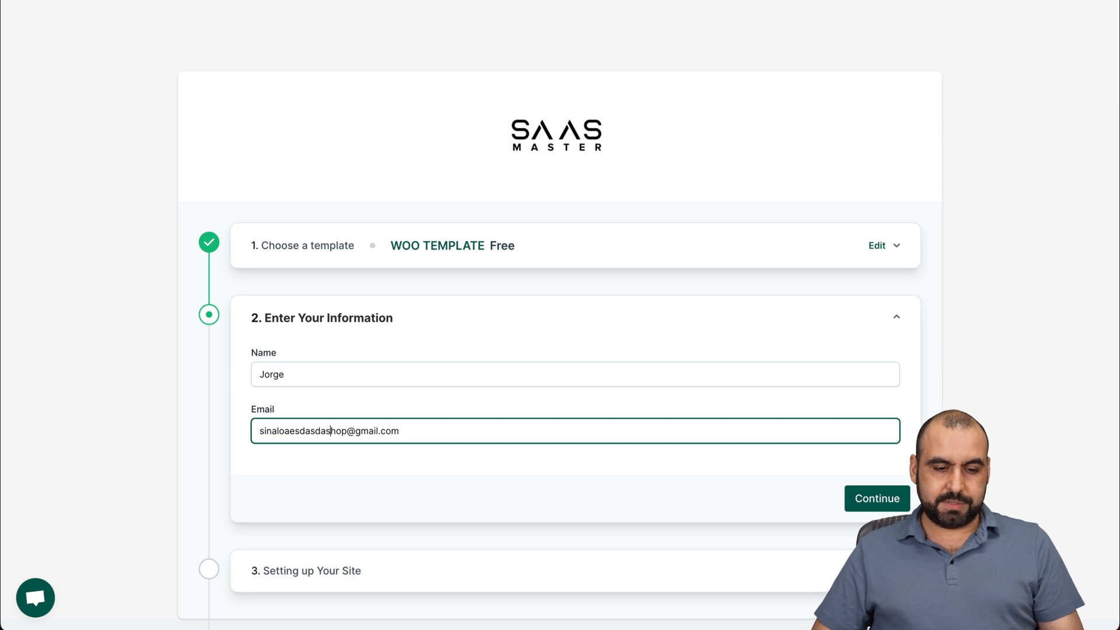
left_click(878, 498)
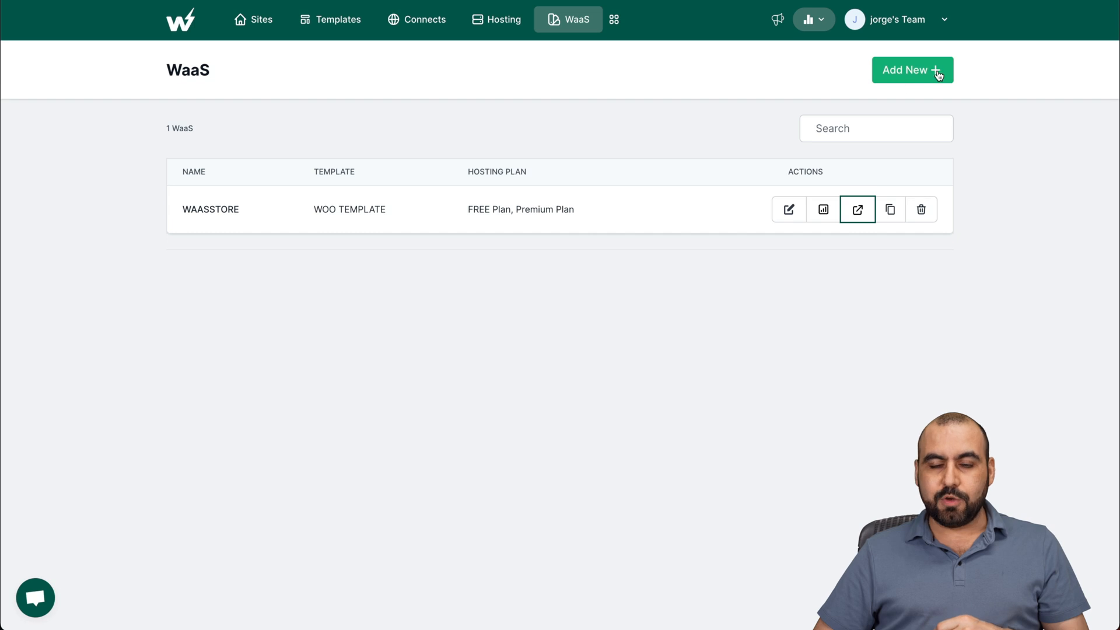
- Check the Professional plan's usage limits, then go to the public InstaWP homepage
left_click(818, 23)
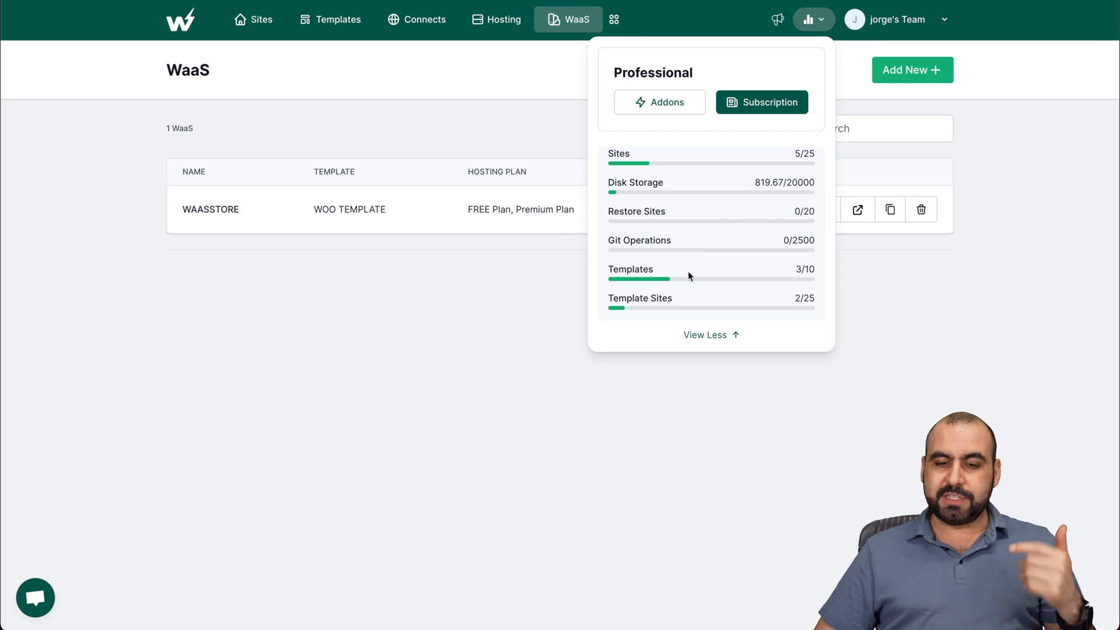
left_click(741, 405)
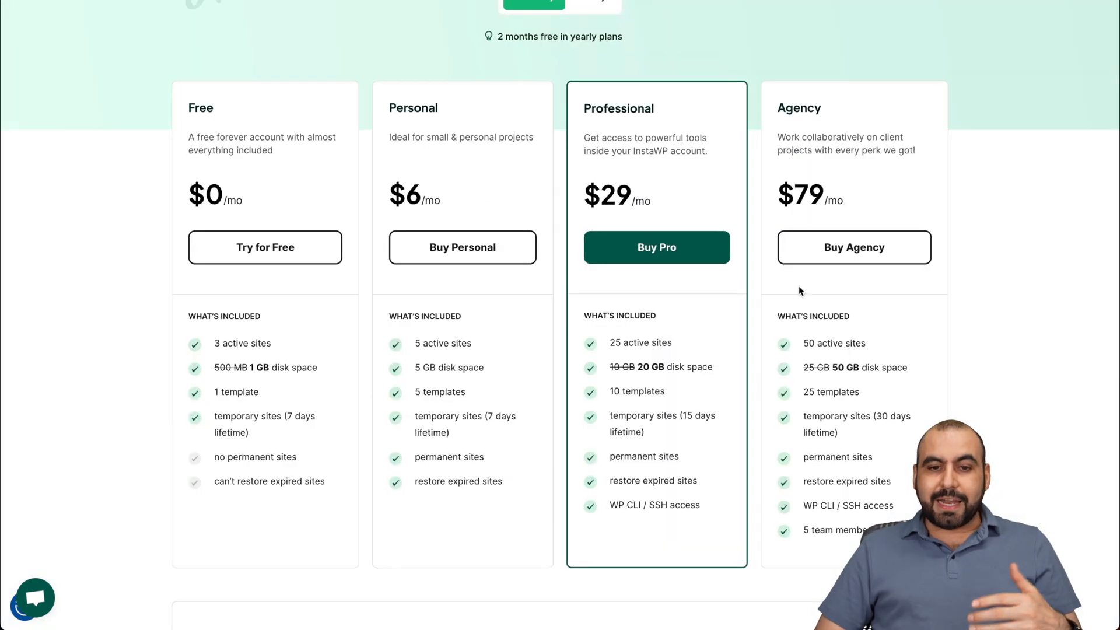
scroll(799, 285, "up", 5)
scroll(799, 286, "up", 5)
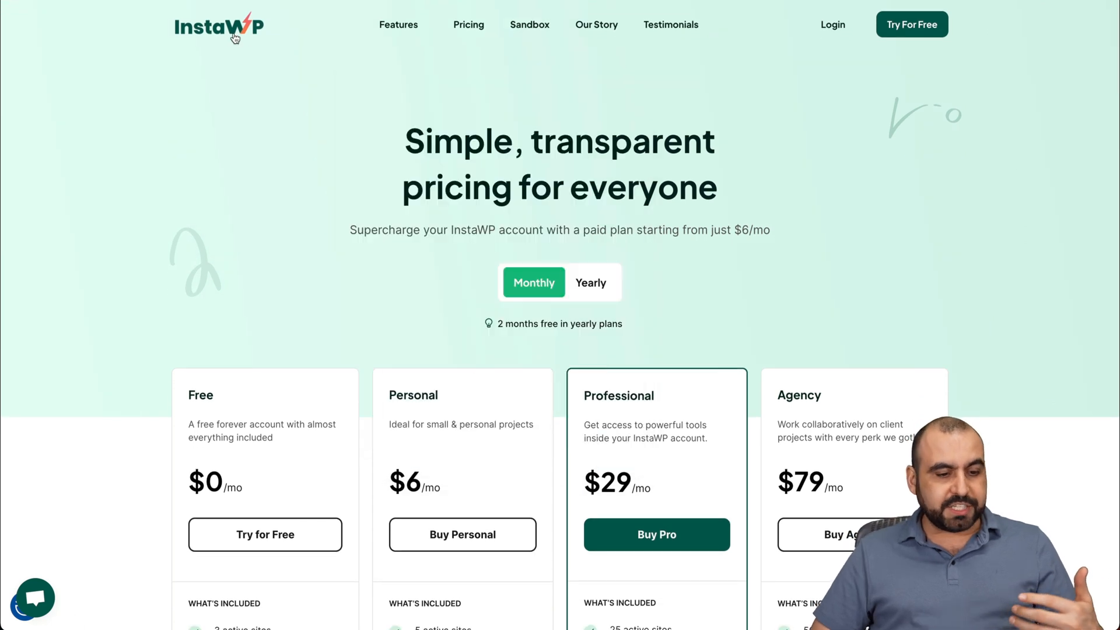
left_click(234, 36)
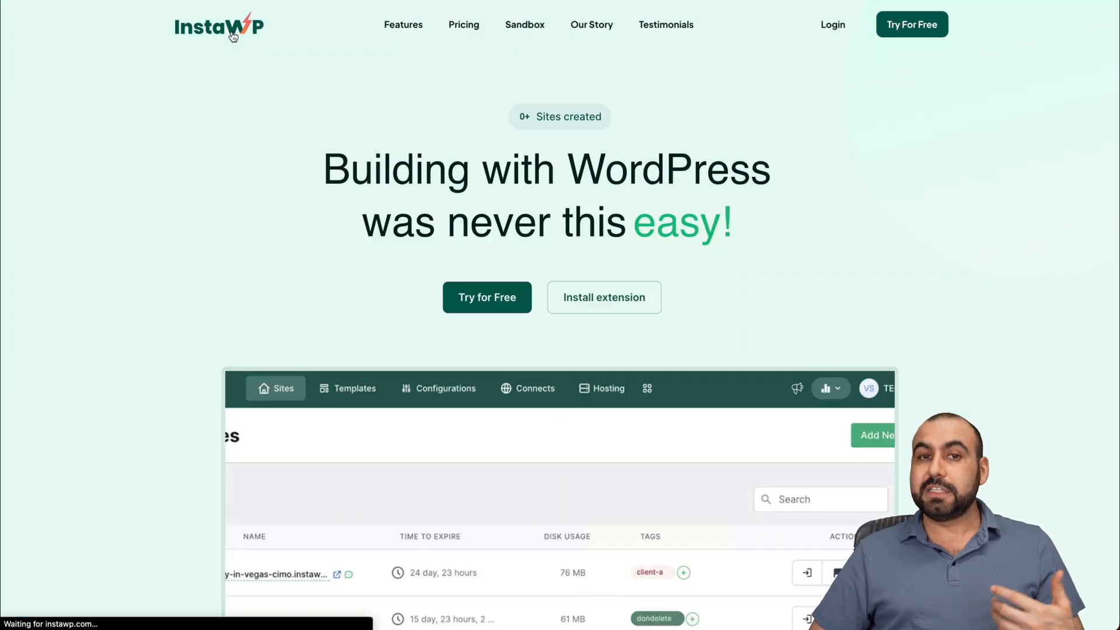